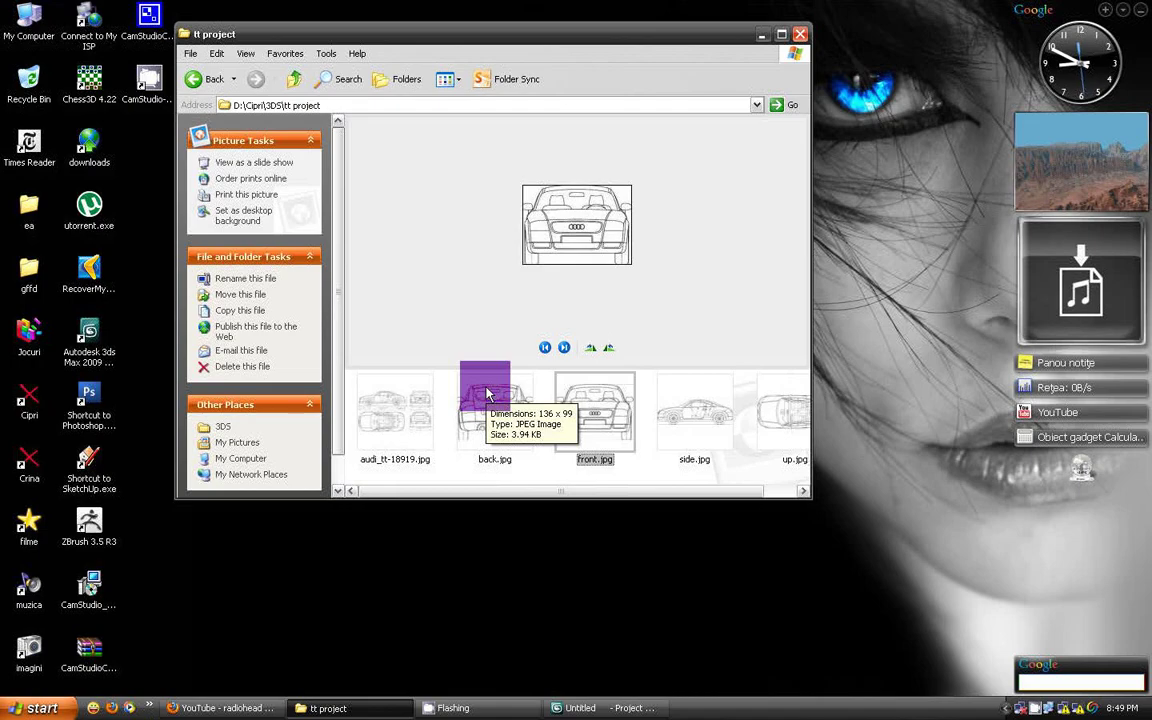
# Bring up the Windows Run prompt over the open tt project folder.
pyautogui.press('super+r')
# Launch Notepad from the Run prompt and clear its text.
pyautogui.write('no')
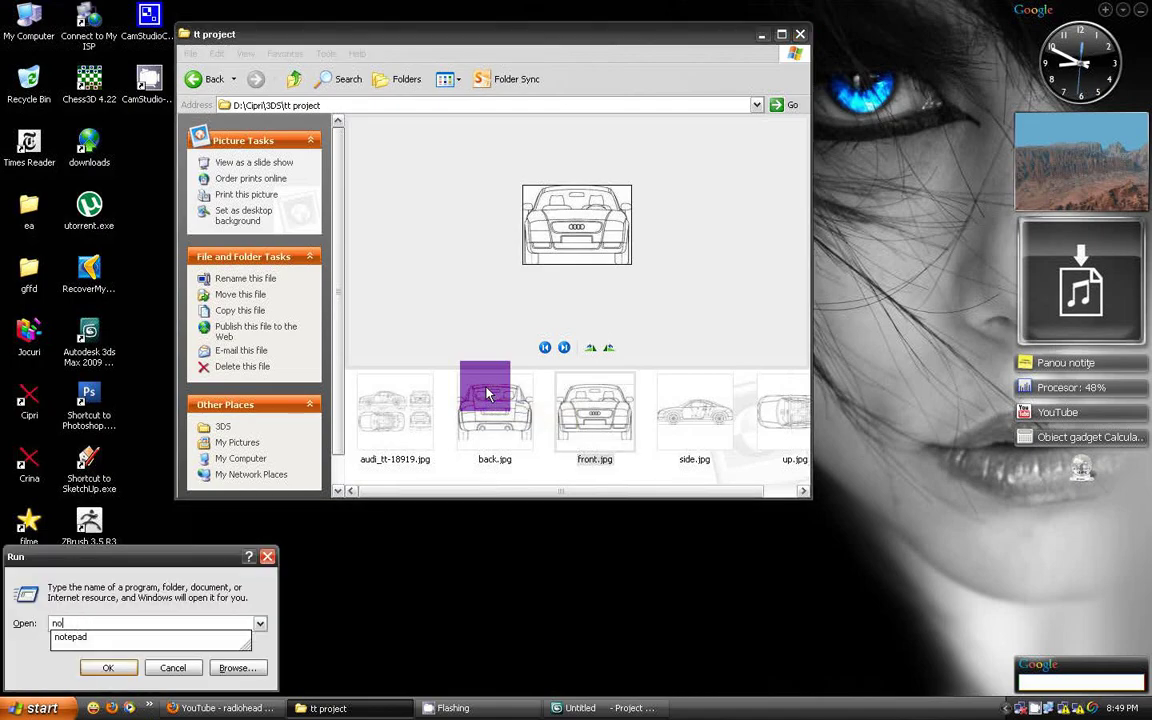
pyautogui.press('Return')
pyautogui.write("ok let's start,")
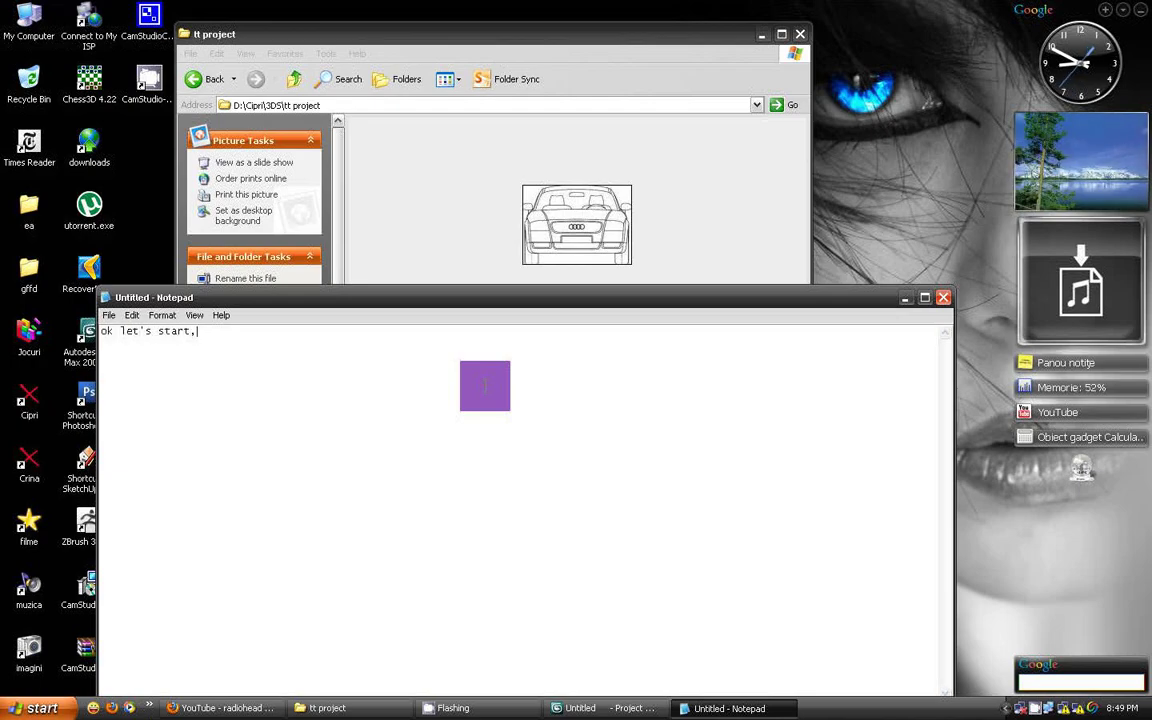
pyautogui.hotkey('ctrl', 'a')
pyautogui.press('BackSpace')
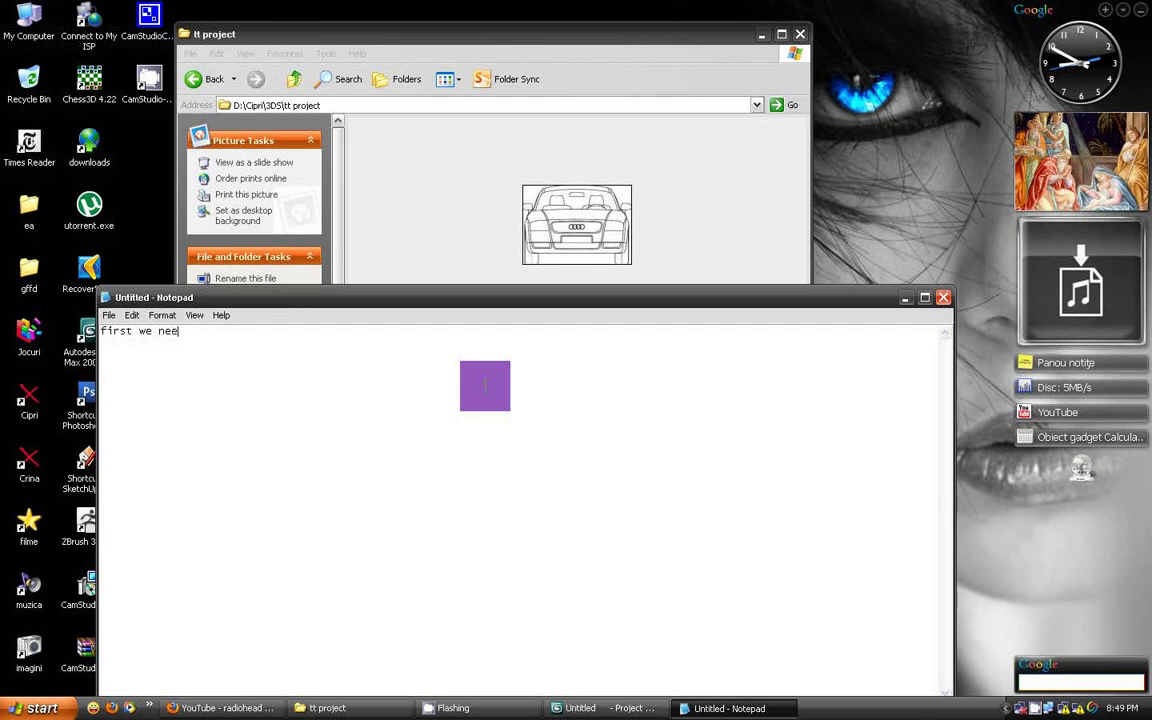
# Type notes on where to find car blueprints, then erase them to leave a blank page.
pyautogui.write('a b')
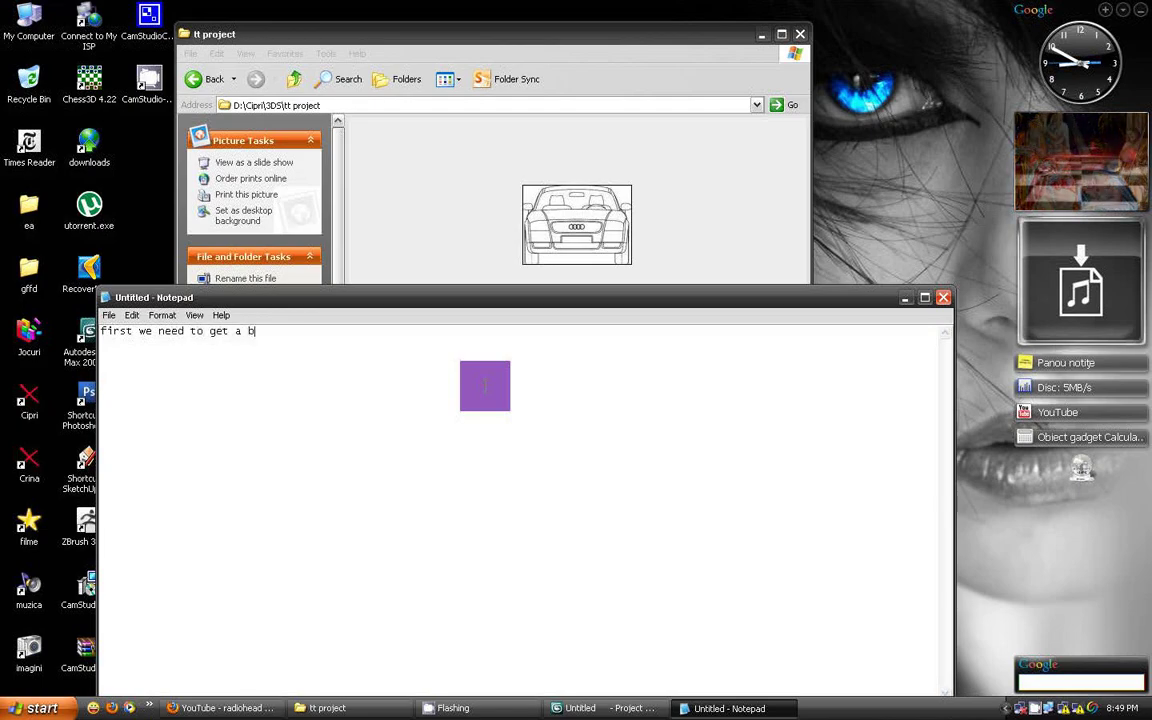
pyautogui.write('lu')
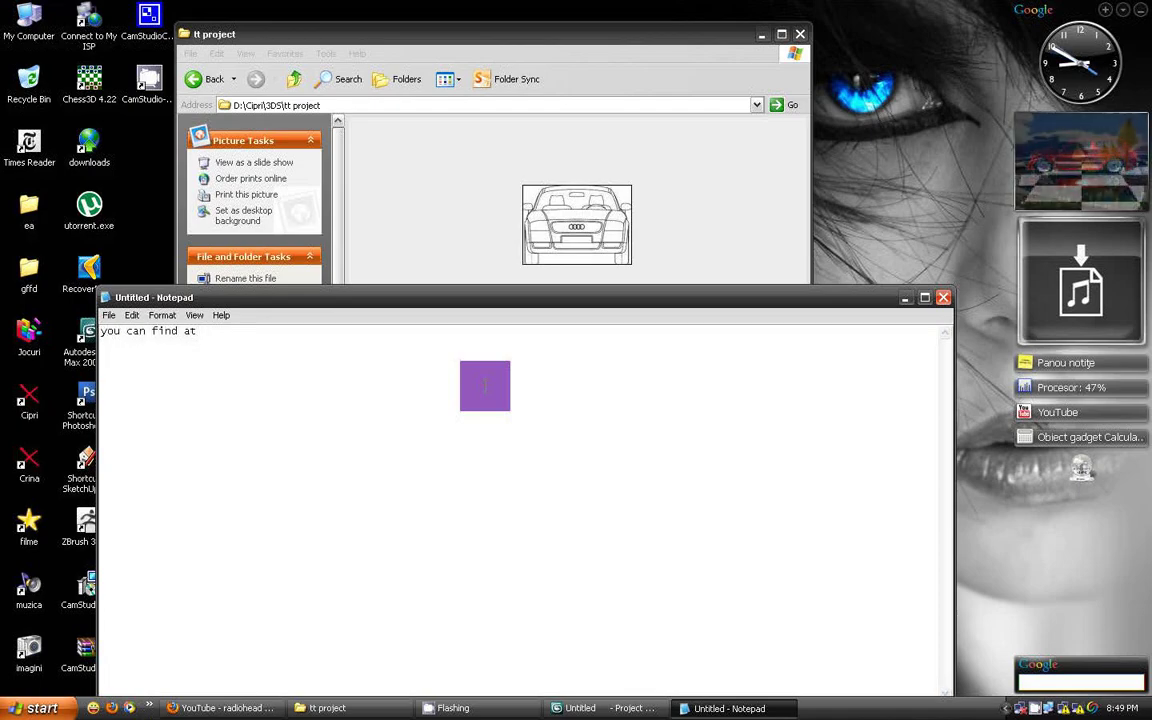
pyautogui.write('the-blueprints.com')
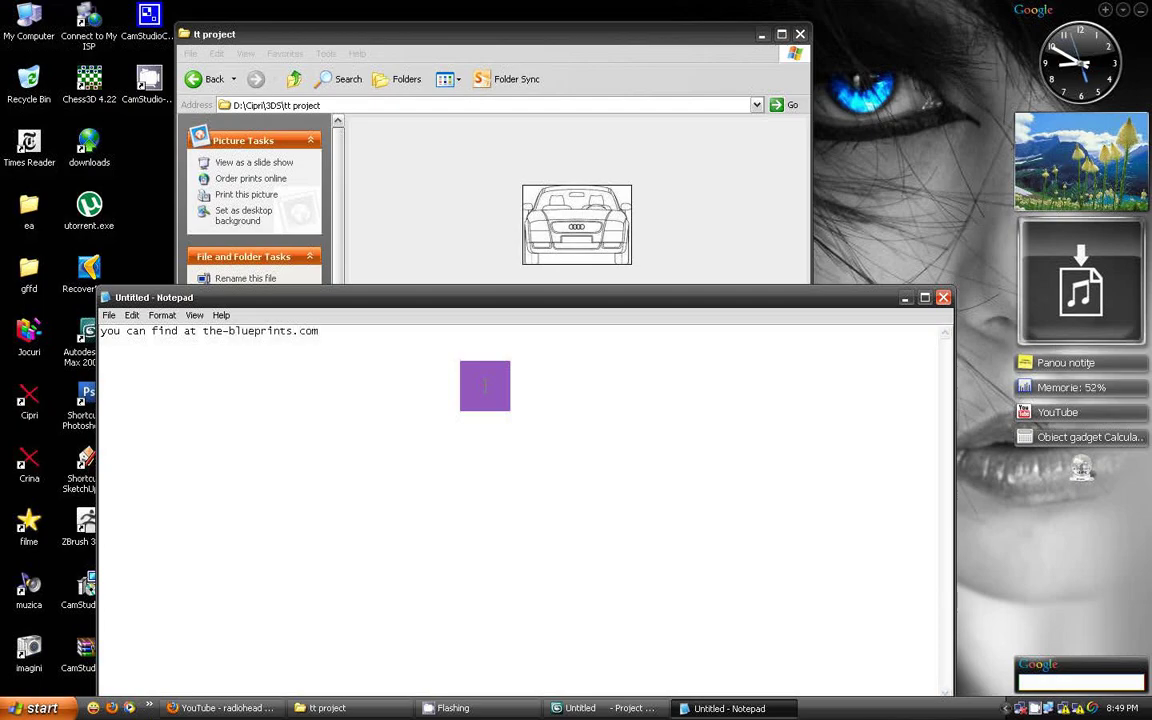
pyautogui.hotkey('ctrl', 'a')
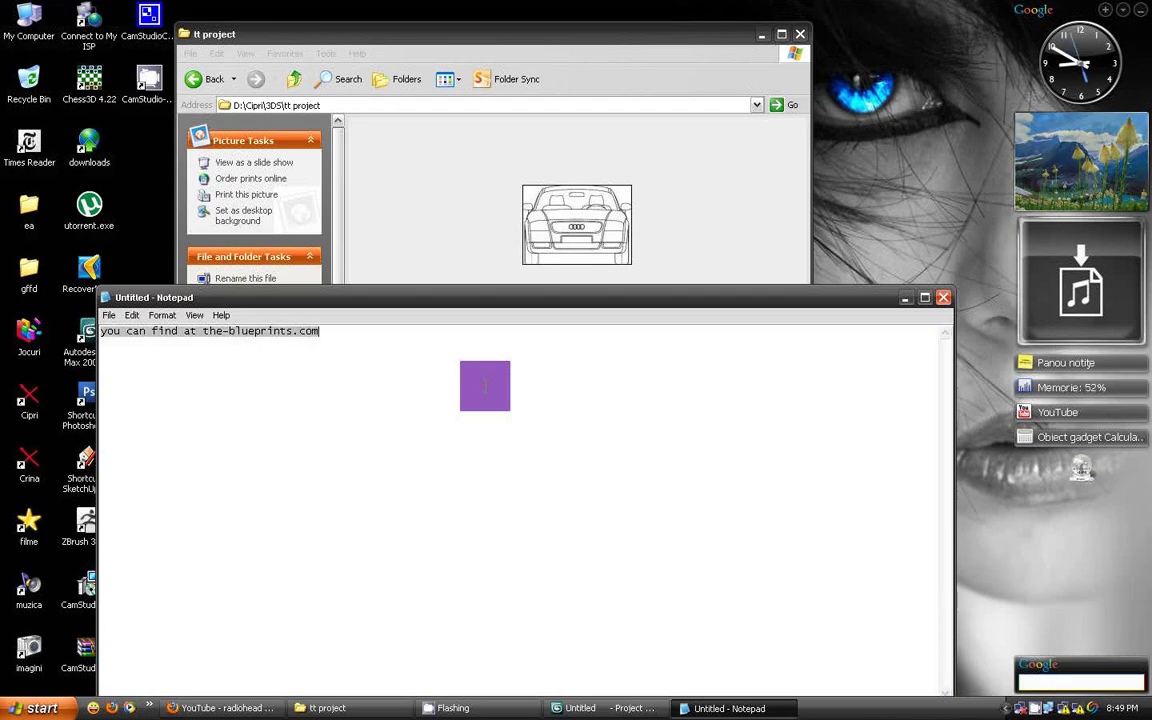
pyautogui.press('BackSpace')
pyautogui.write('or many other sites')
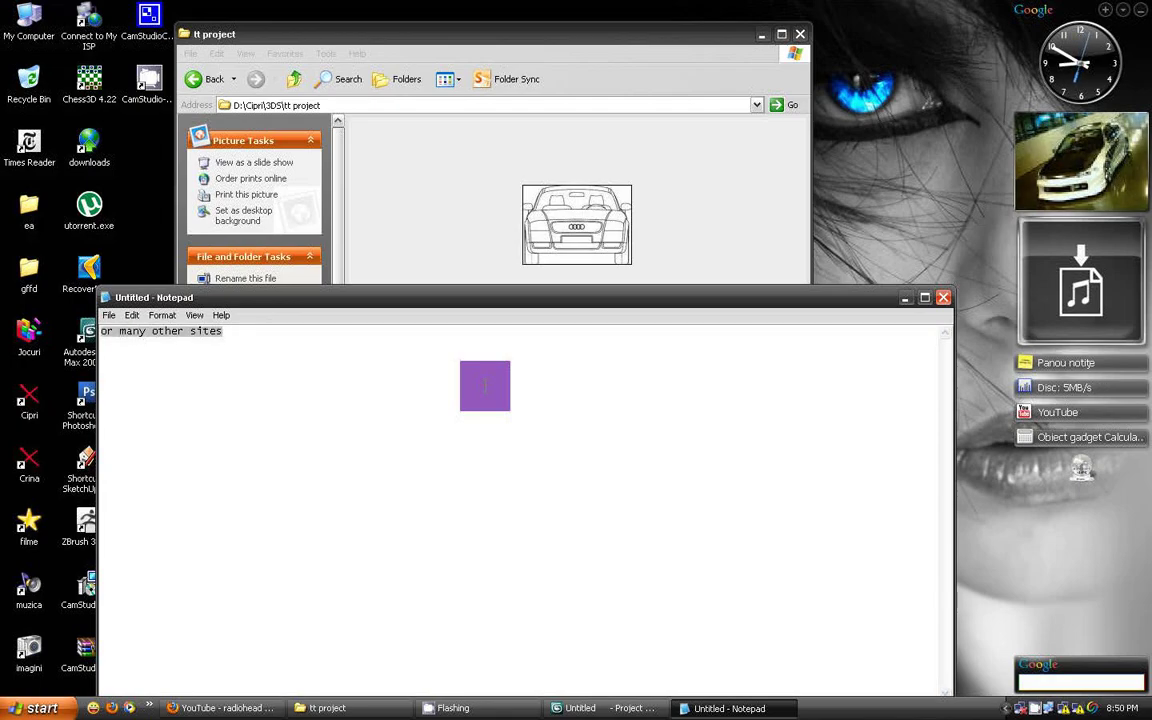
pyautogui.press('BackSpace')
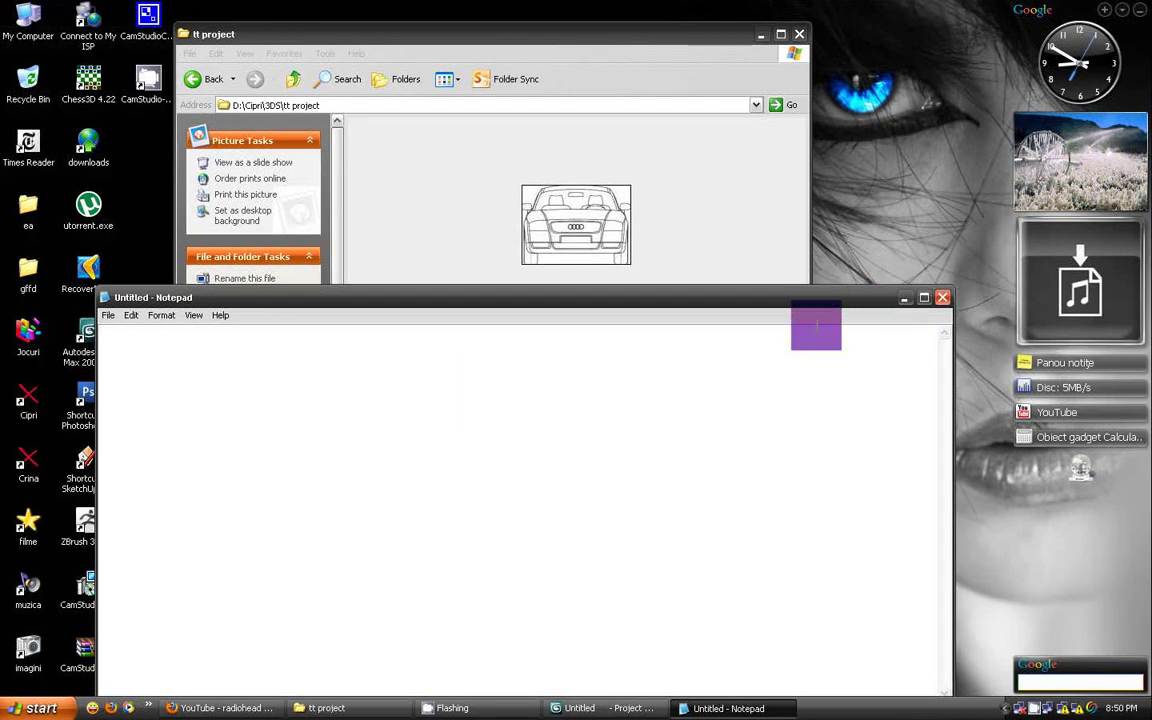
# Preview audi_tt-18919.jpg in Picture and Fax Viewer, then reopen it in Nero PhotoSnap Viewer.
pyautogui.click(904, 298)
pyautogui.doubleClick(411, 406)
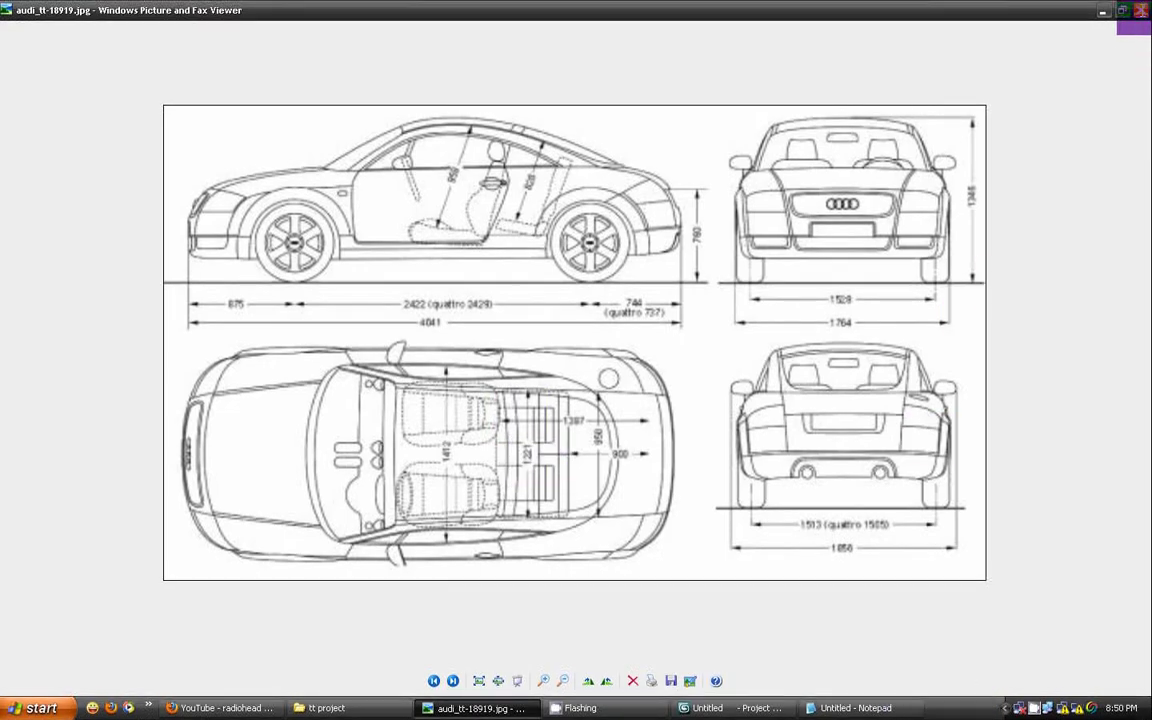
pyautogui.click(1141, 10)
pyautogui.rightClick(407, 408)
pyautogui.moveTo(445, 180)
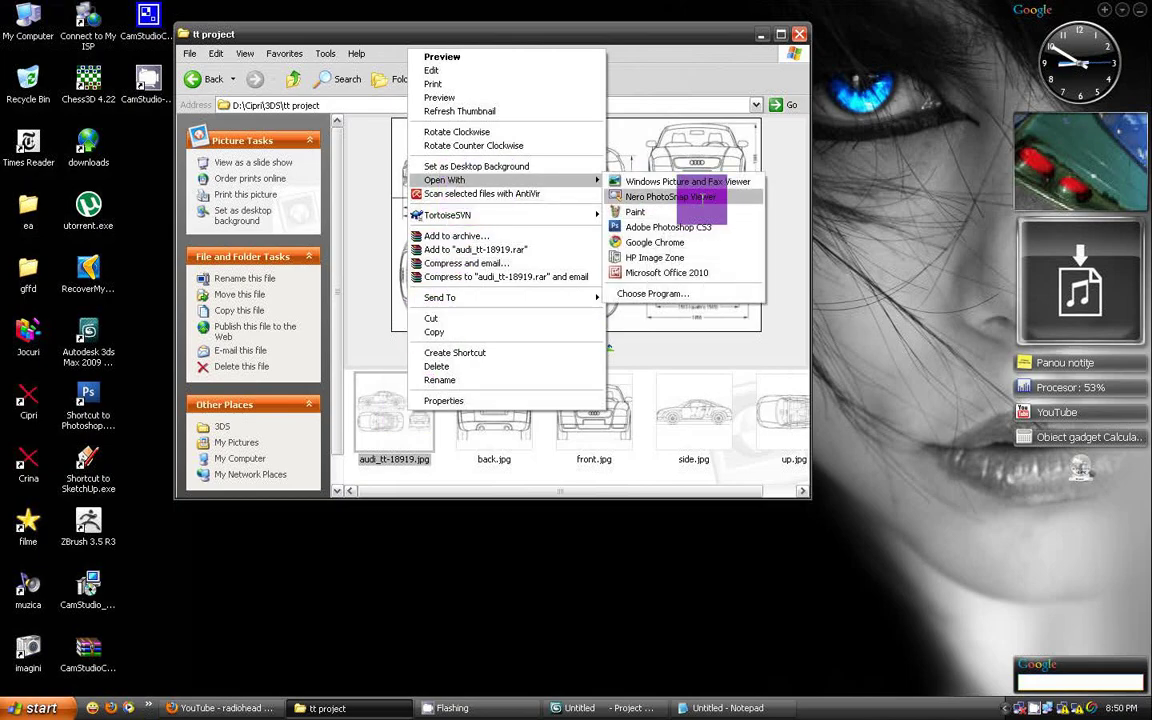
pyautogui.click(690, 196)
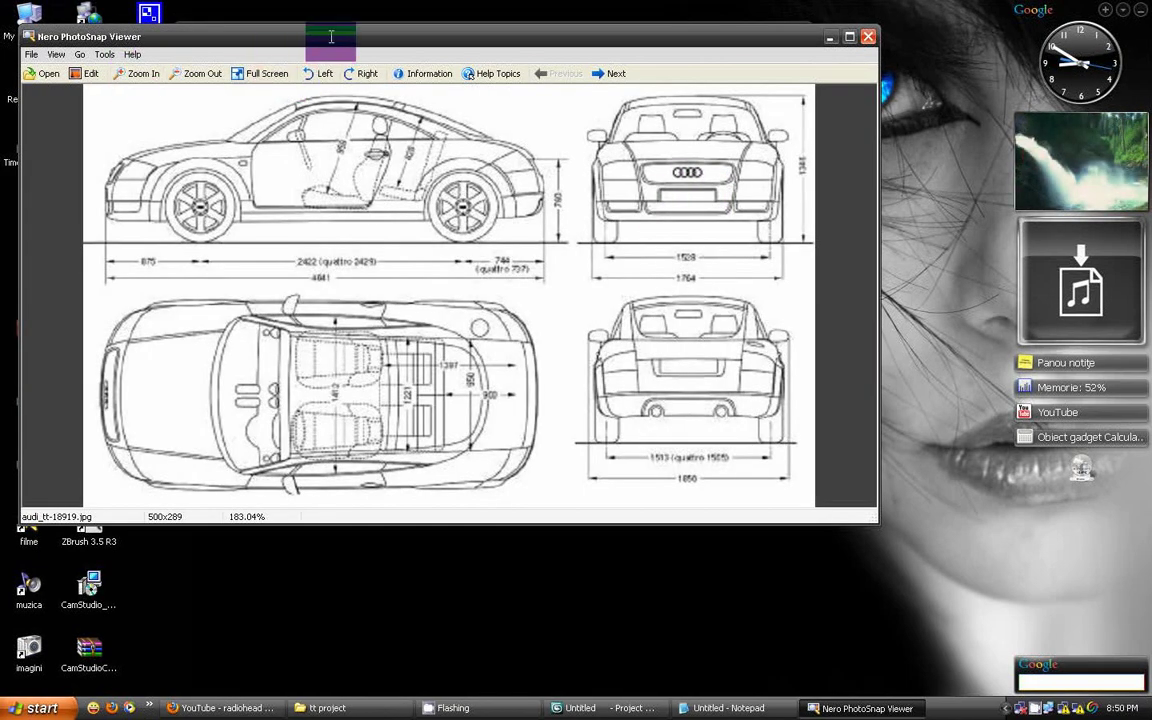
# Crop the blueprint sheet down to just the side-view car.
pyautogui.click(86, 73)
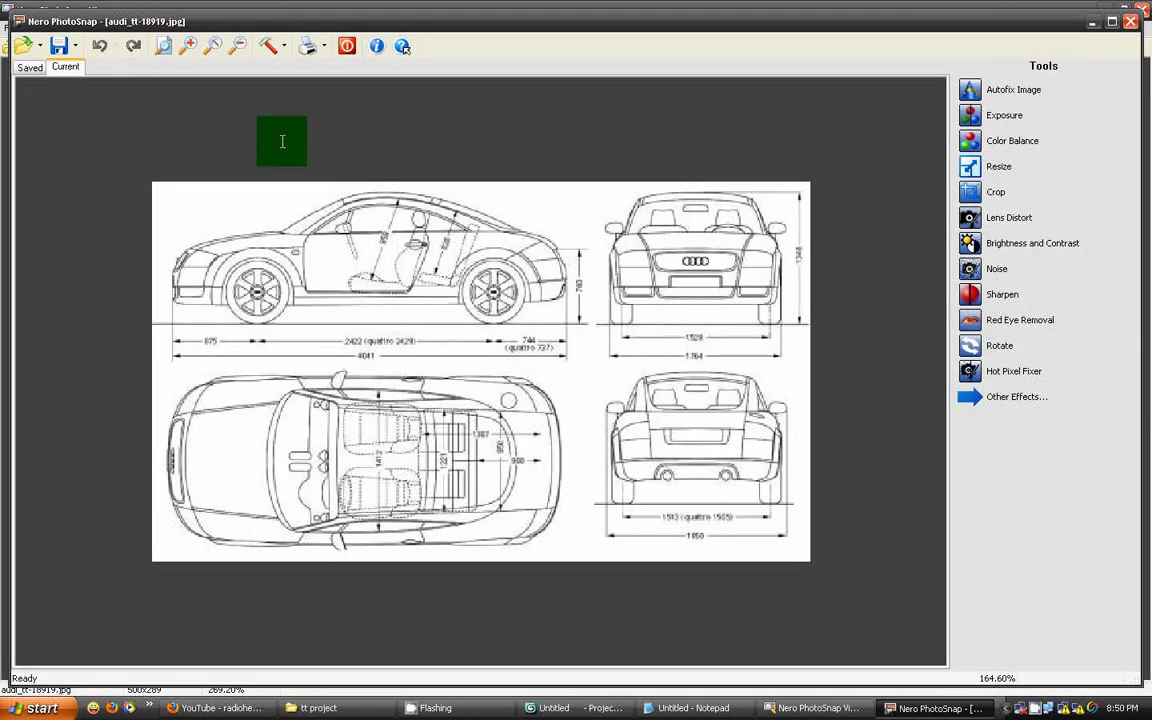
pyautogui.click(998, 192)
pyautogui.moveTo(442, 319)
pyautogui.mouseDown()
pyautogui.moveTo(302, 277)
pyautogui.moveTo(340, 374)
pyautogui.moveTo(336, 315)
pyautogui.moveTo(337, 325)
pyautogui.mouseUp()
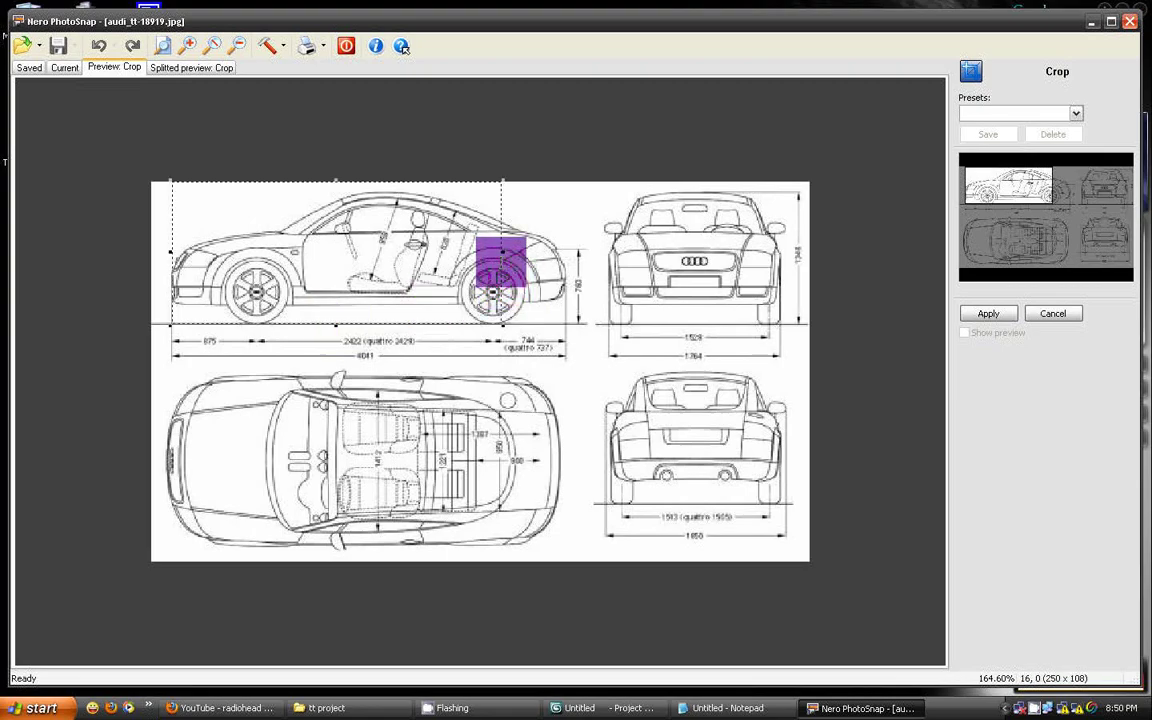
pyautogui.moveTo(500, 262); pyautogui.dragTo(567, 258)
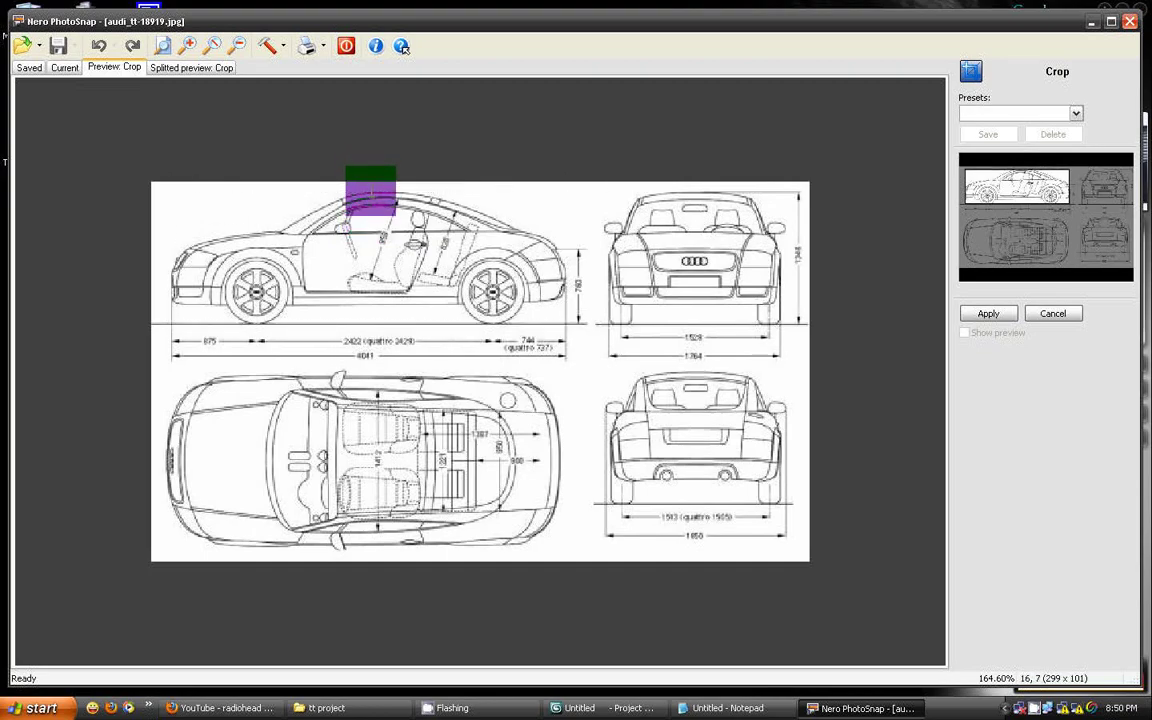
pyautogui.moveTo(369, 190); pyautogui.dragTo(369, 192)
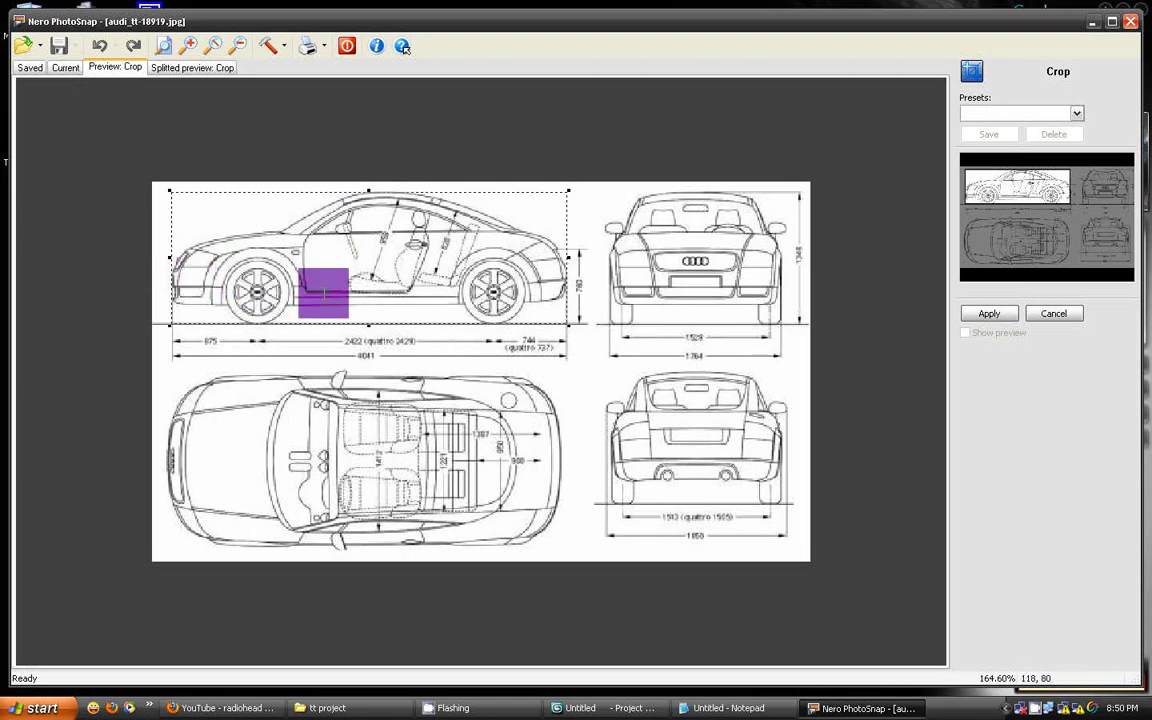
pyautogui.click(989, 313)
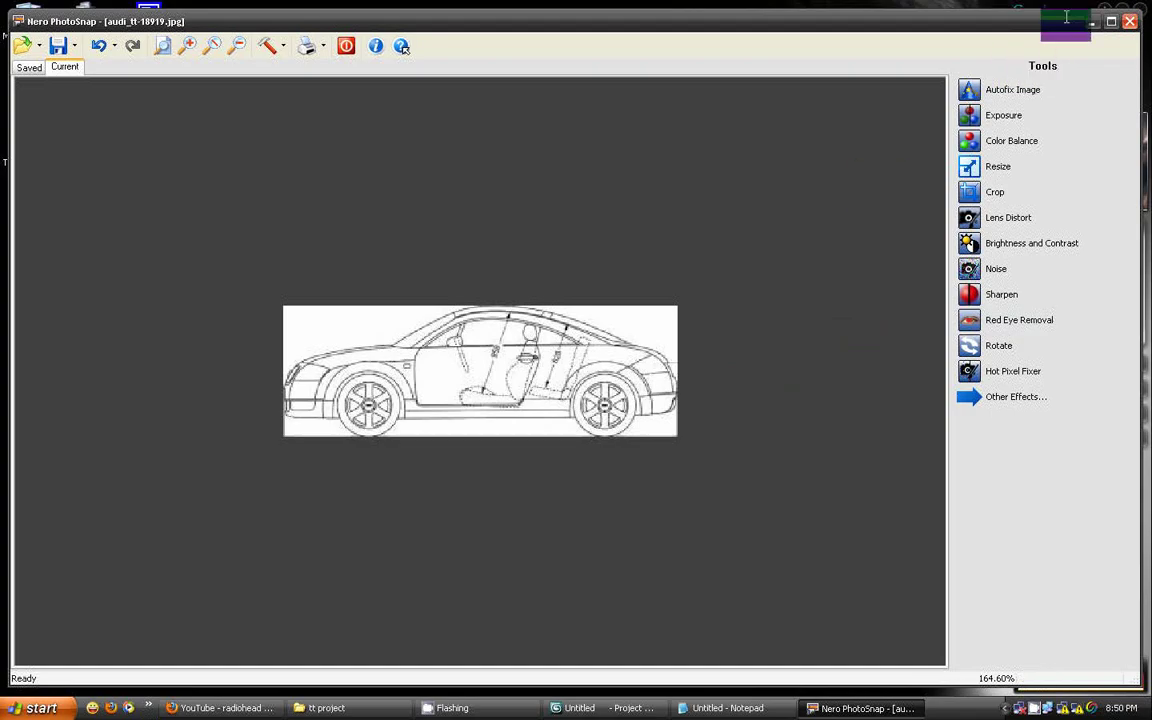
# Close Nero PhotoSnap without saving the crop.
pyautogui.click(729, 707)
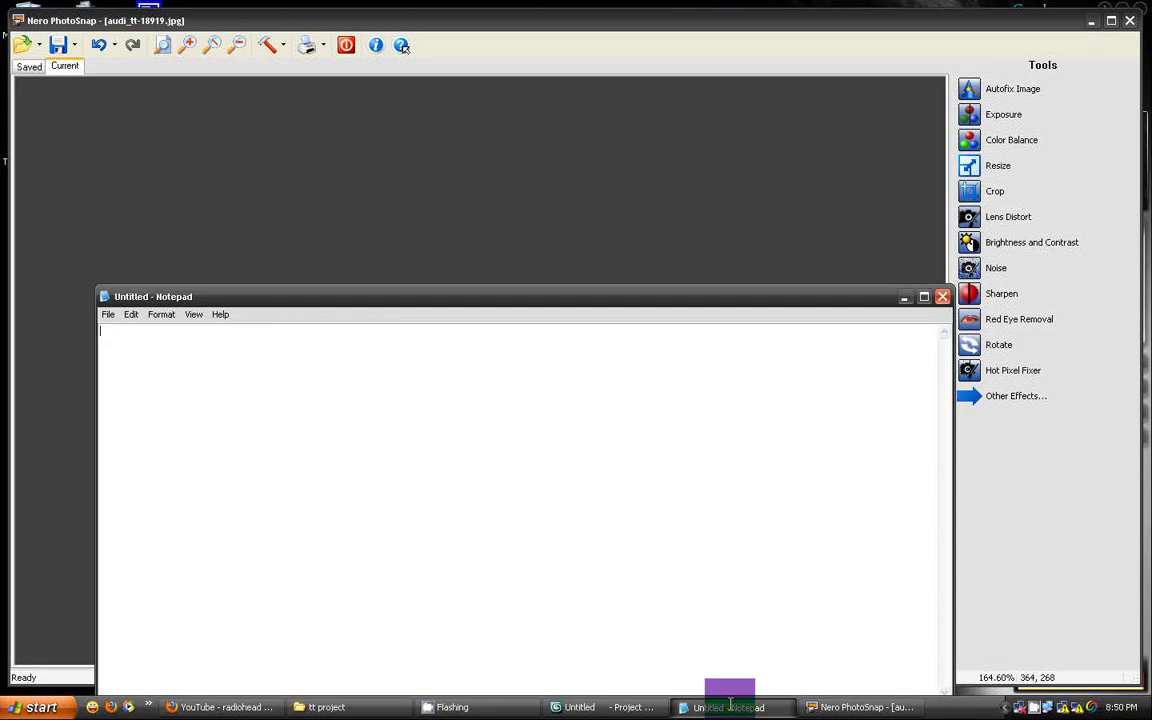
pyautogui.moveTo(887, 300); pyautogui.dragTo(885, 304)
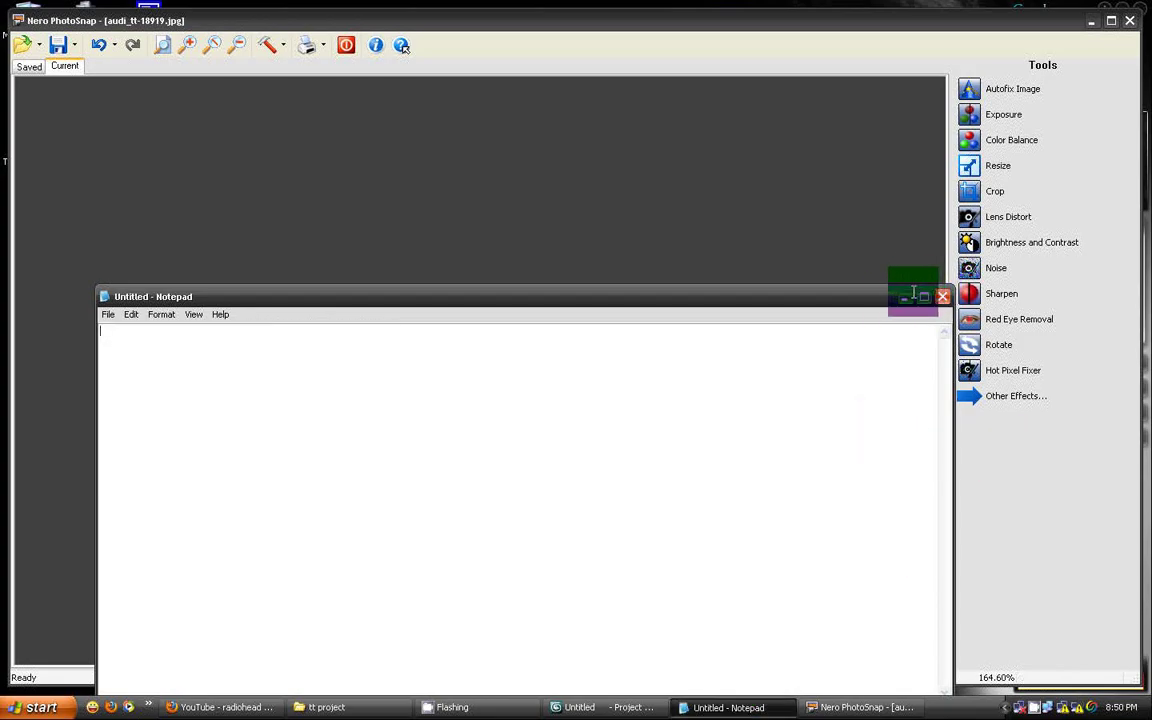
pyautogui.click(1129, 20)
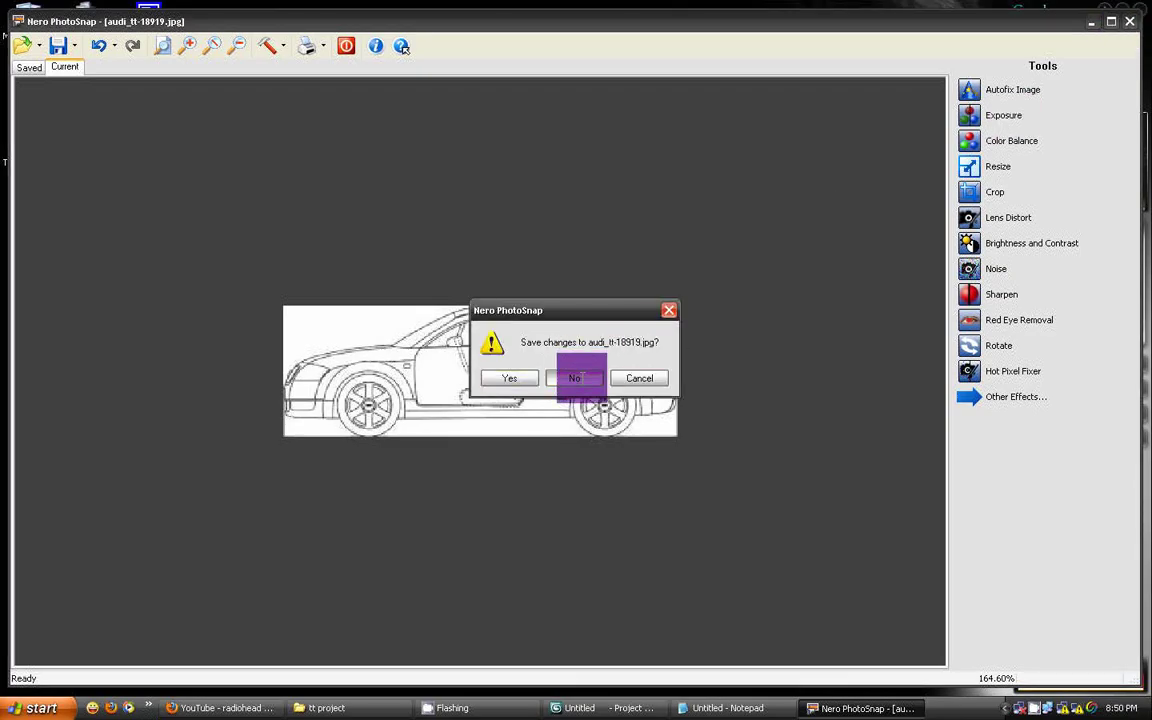
pyautogui.click(581, 377)
# Preview back.jpg and the next blueprint view in the image viewer.
pyautogui.doubleClick(519, 419)
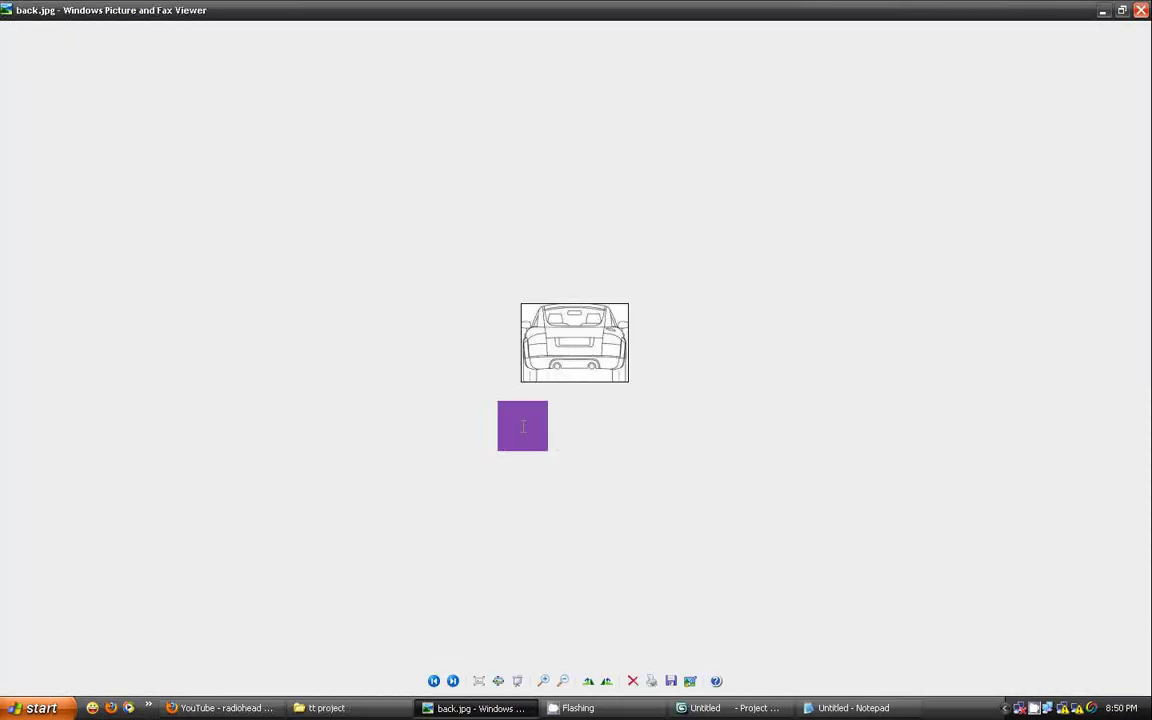
pyautogui.press('Right')
pyautogui.press('Right')
pyautogui.click(1141, 10)
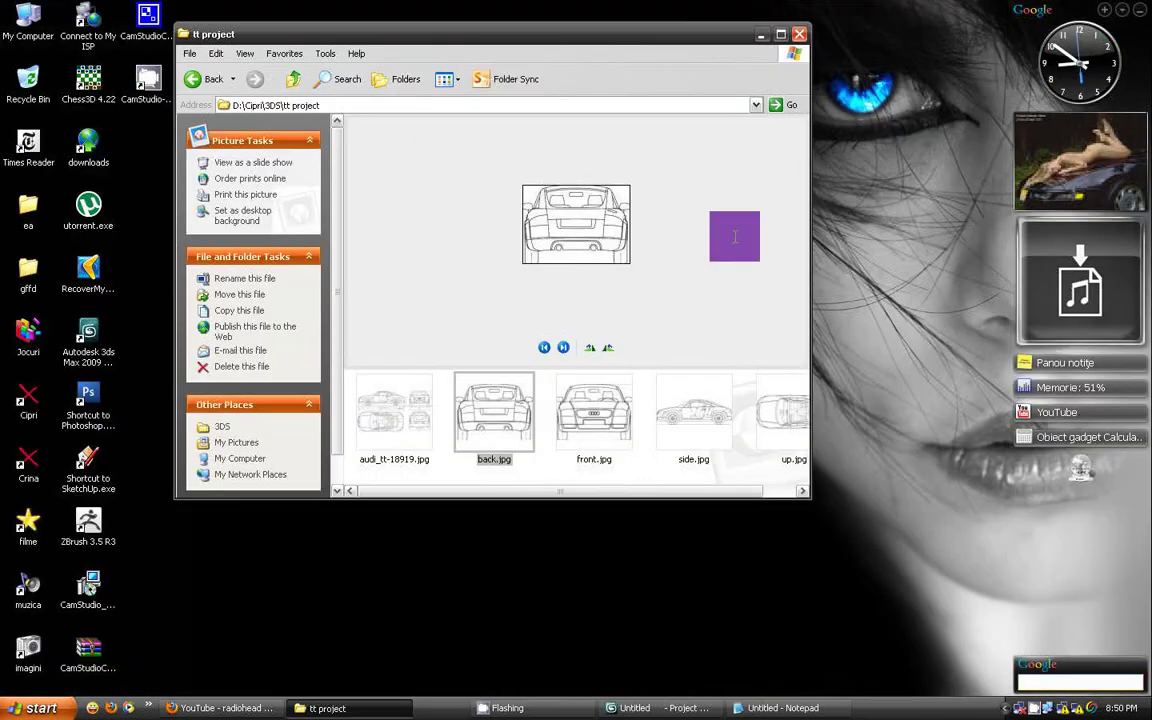
# Place the 3ds Max Material Editor on the left and the tt project folder on the right.
pyautogui.click(618, 707)
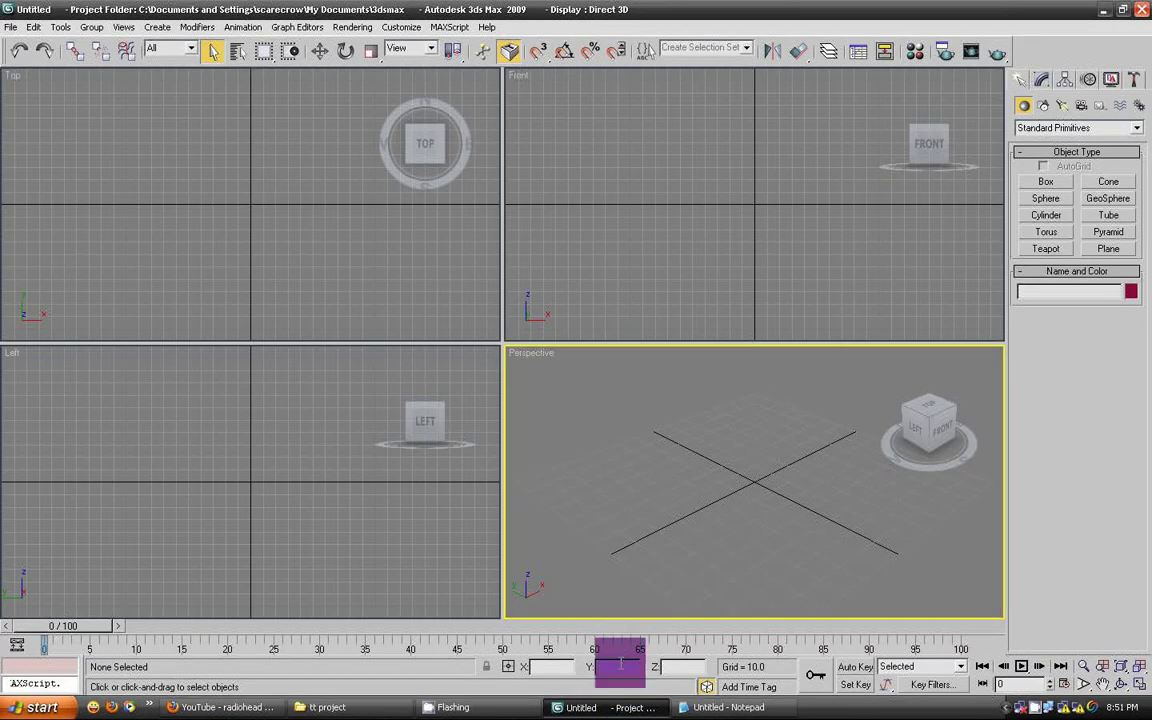
pyautogui.click(914, 52)
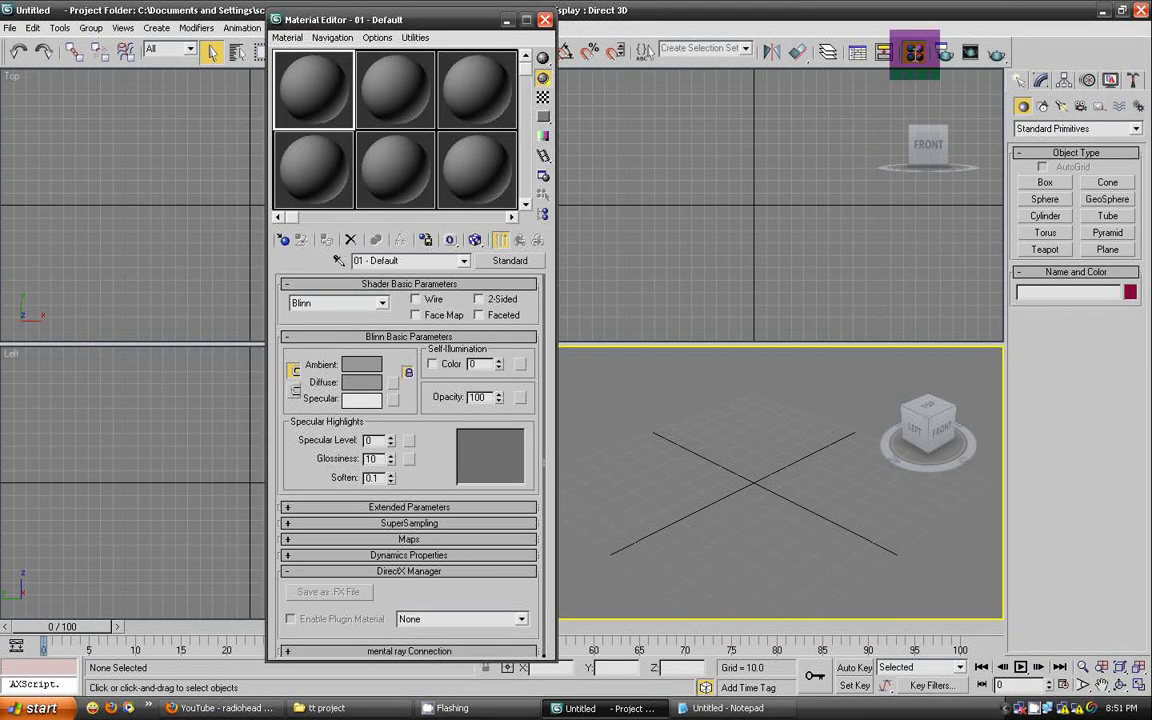
pyautogui.moveTo(400, 19); pyautogui.dragTo(222, 31)
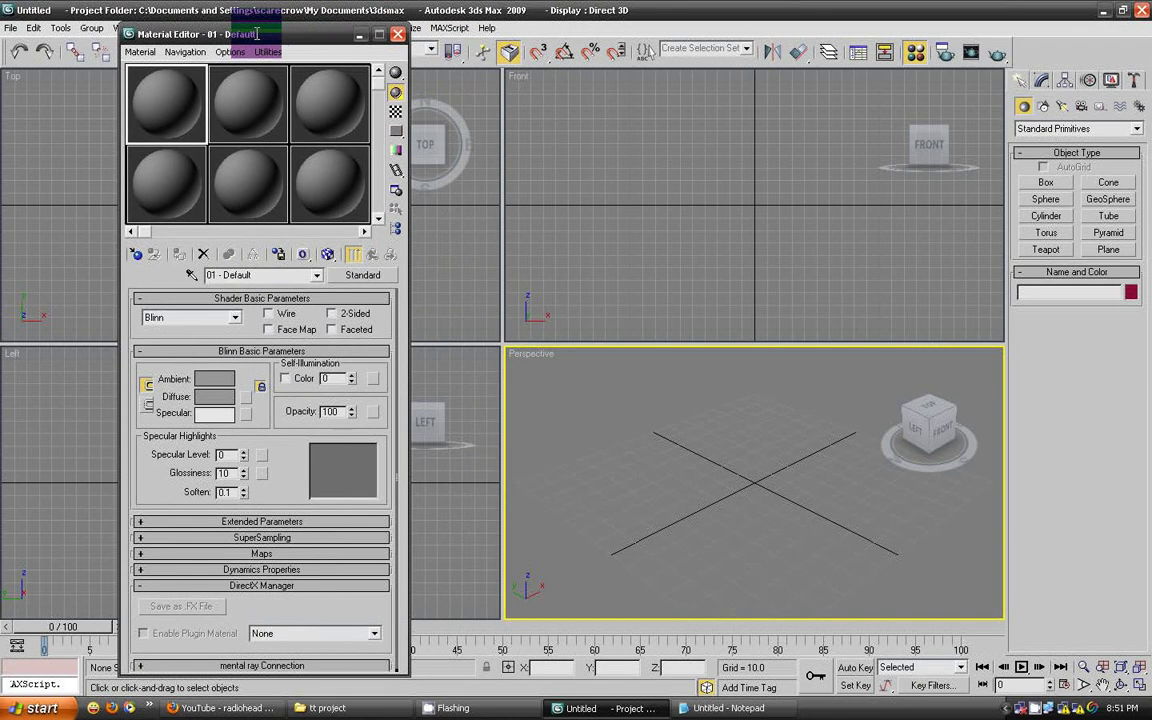
pyautogui.click(322, 707)
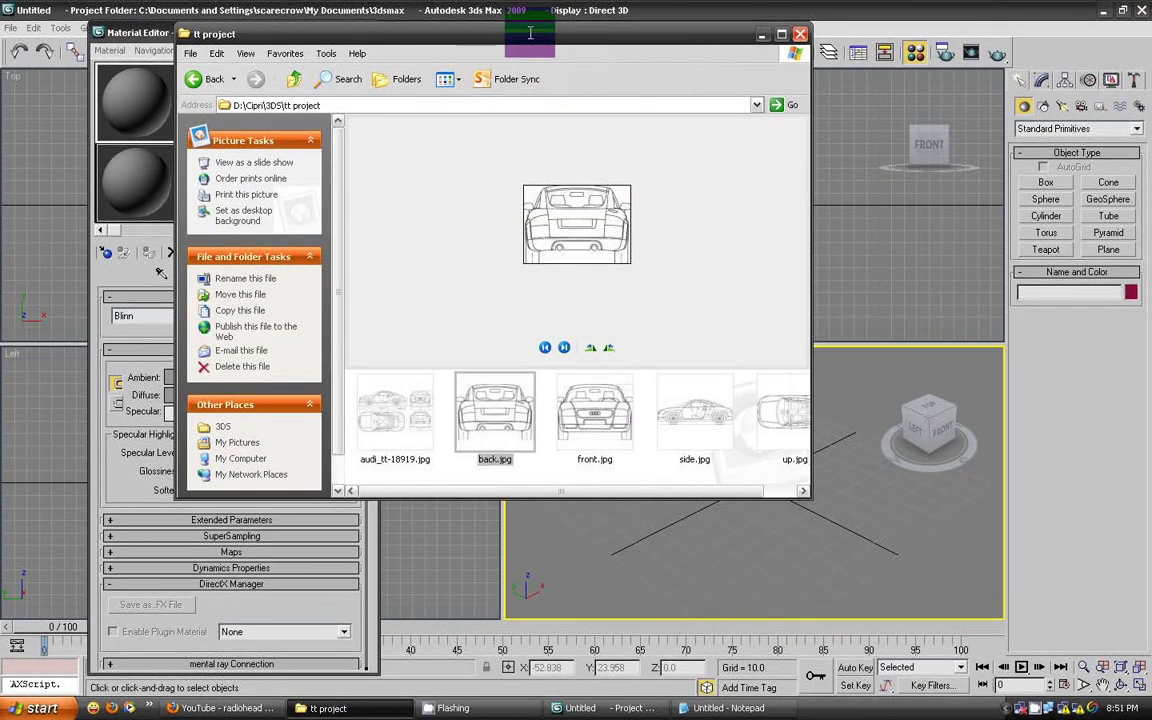
pyautogui.moveTo(522, 32); pyautogui.dragTo(797, 57)
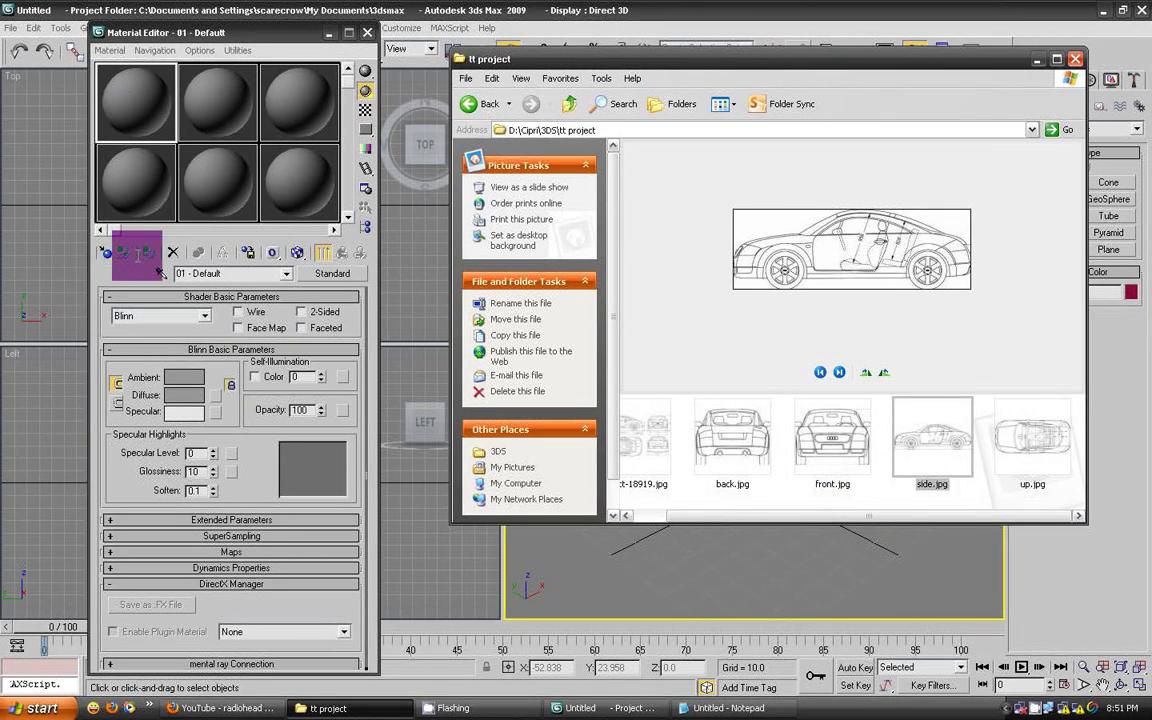
# Load side.jpg and a second blueprint image into the first two material slots, previewed on boxes.
pyautogui.moveTo(945, 475); pyautogui.dragTo(135, 100)
pyautogui.click(19, 268)
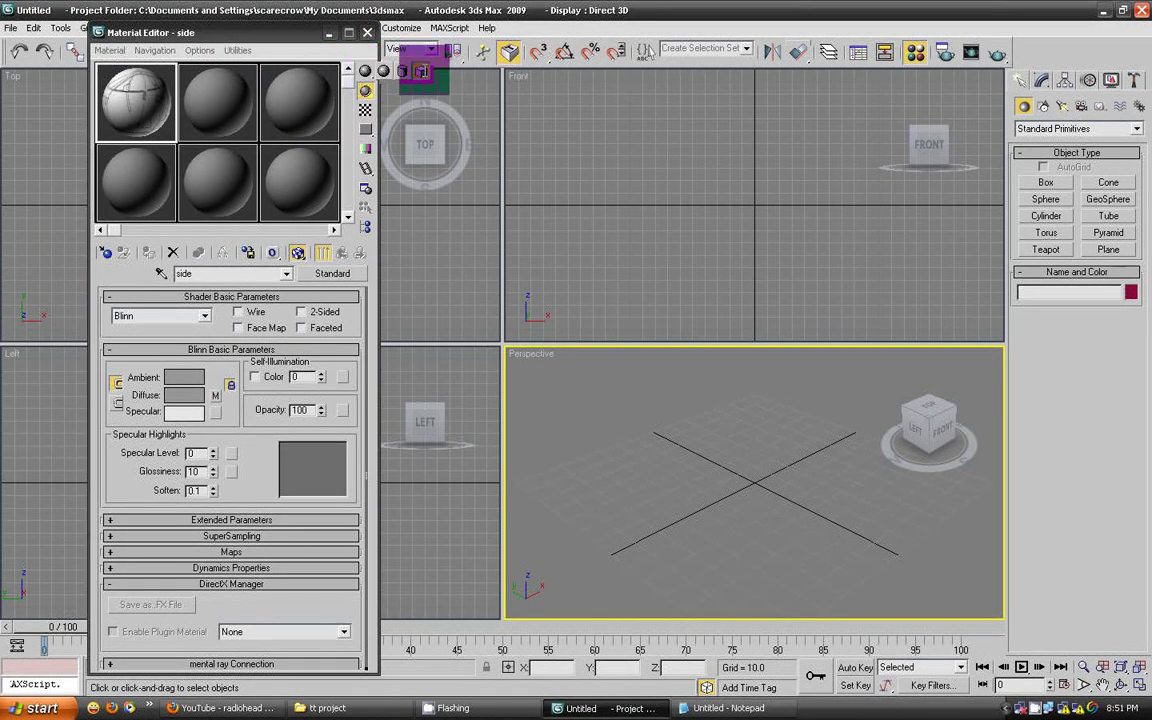
pyautogui.moveTo(365, 70); pyautogui.dragTo(365, 108)
pyautogui.click(322, 707)
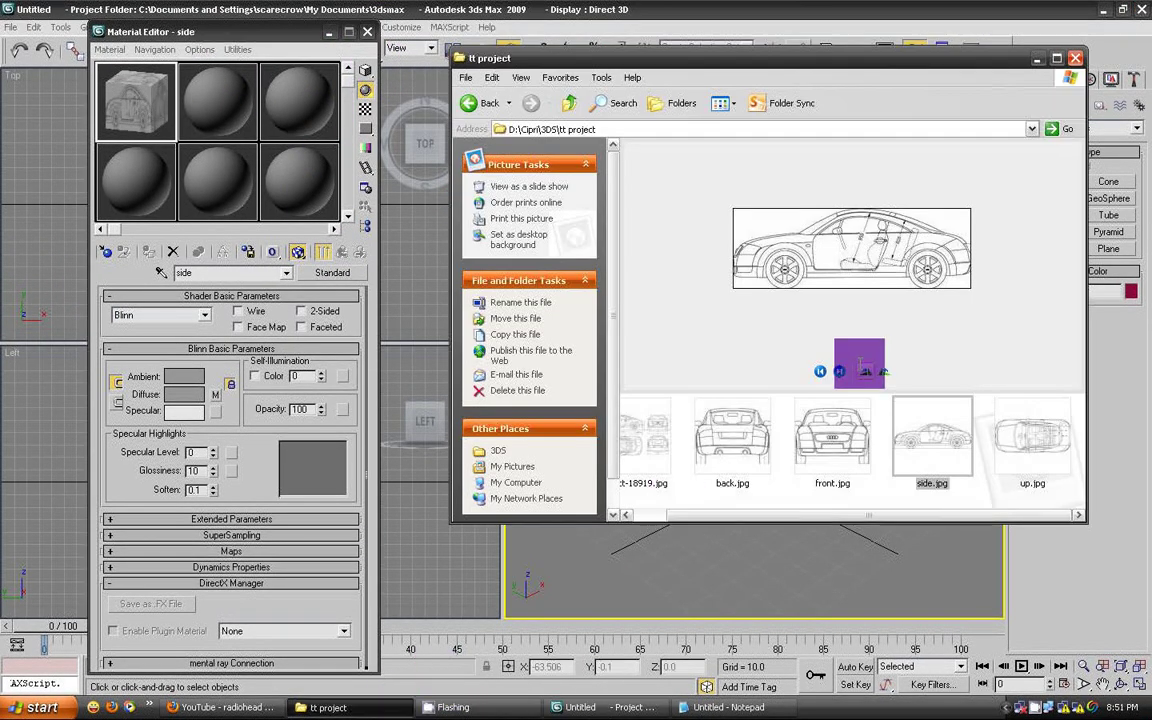
pyautogui.moveTo(931, 440); pyautogui.dragTo(218, 100)
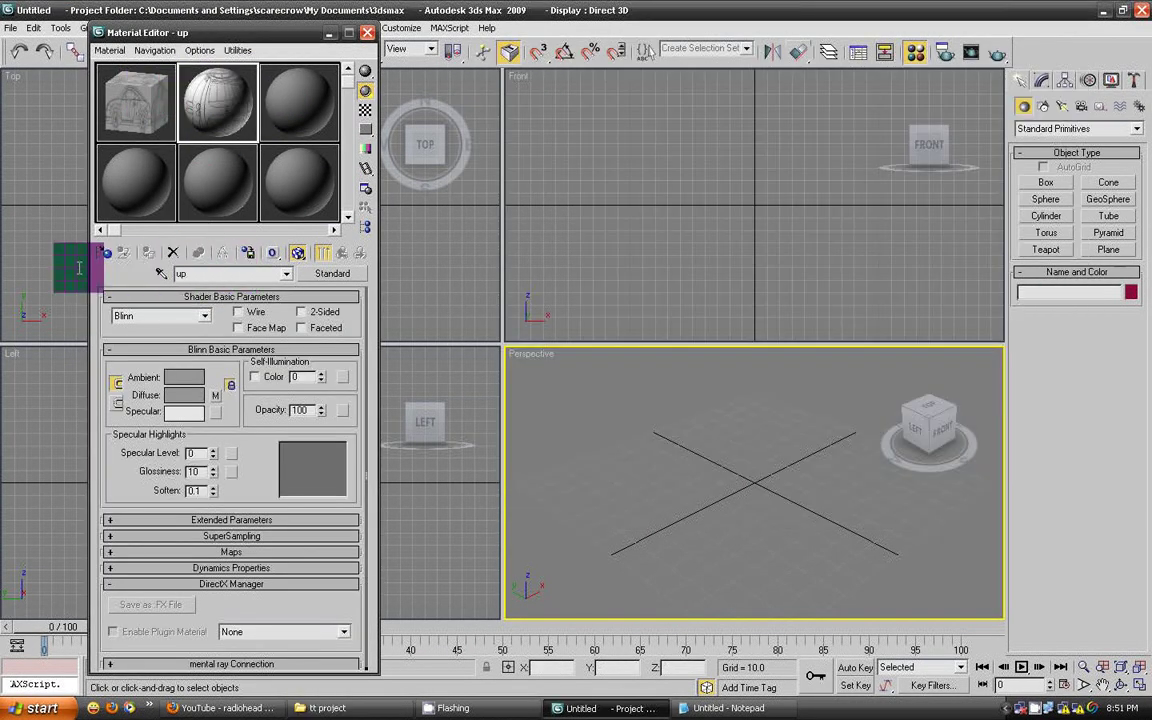
pyautogui.moveTo(365, 70); pyautogui.dragTo(365, 110)
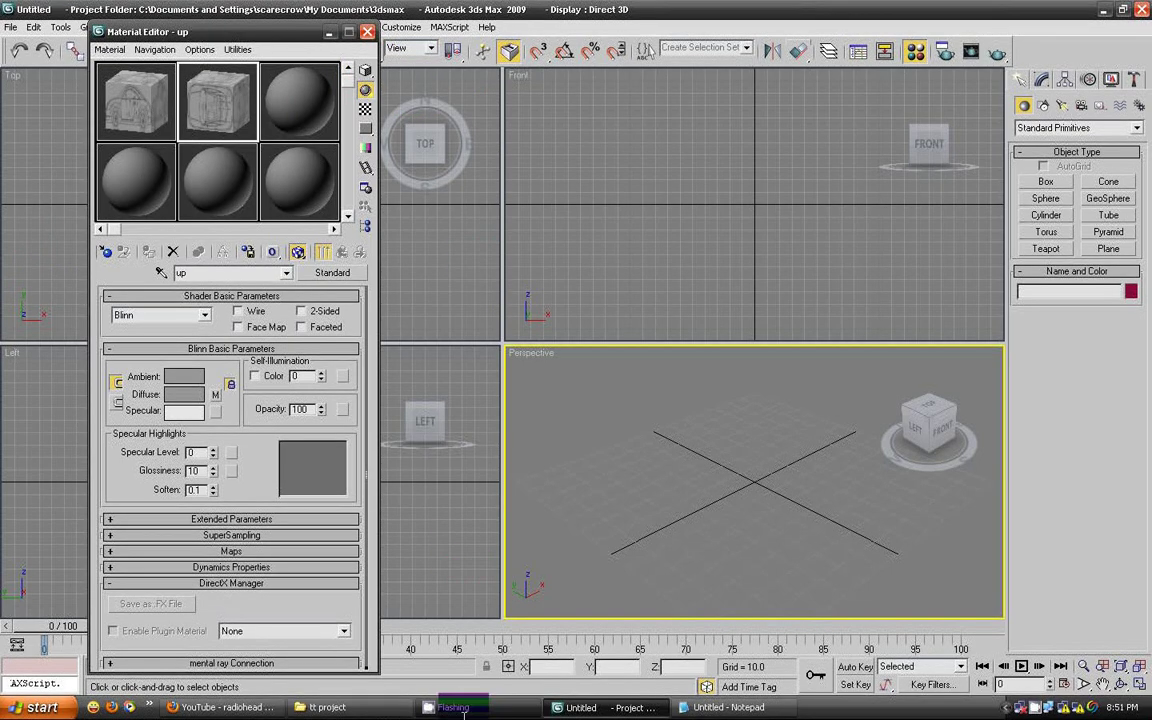
# Load front.jpg into the third material slot and preview it on a box.
pyautogui.click(376, 712)
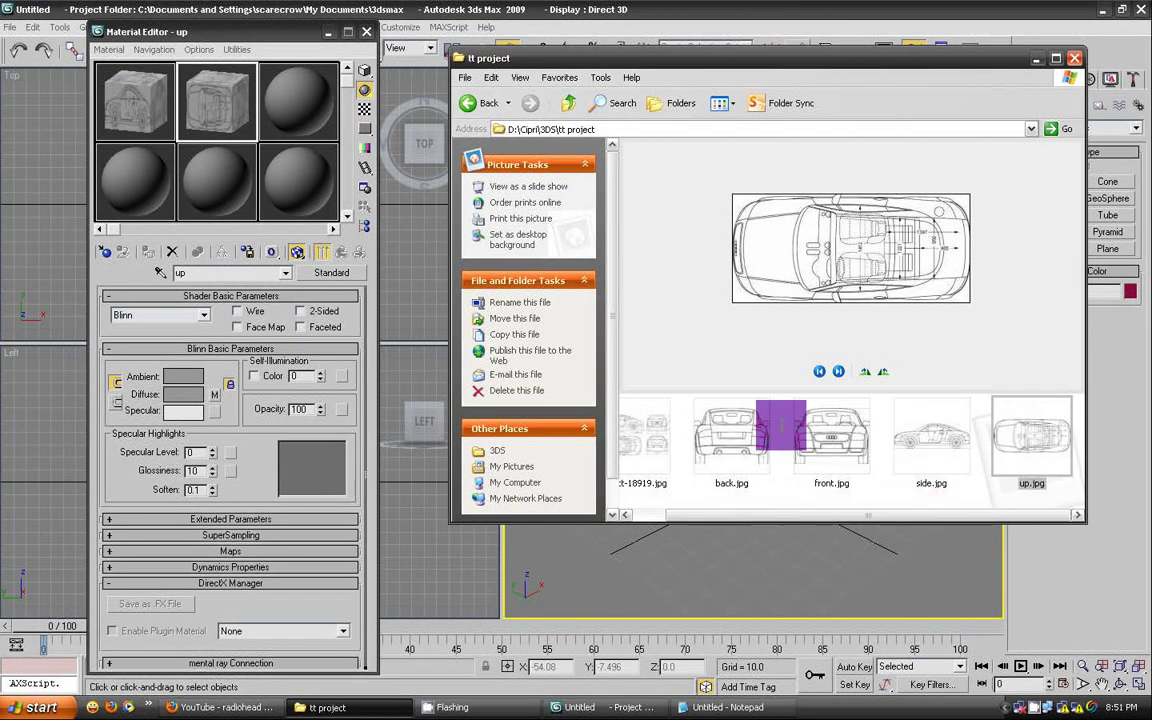
pyautogui.click(831, 432)
pyautogui.moveTo(397, 151); pyautogui.dragTo(266, 88)
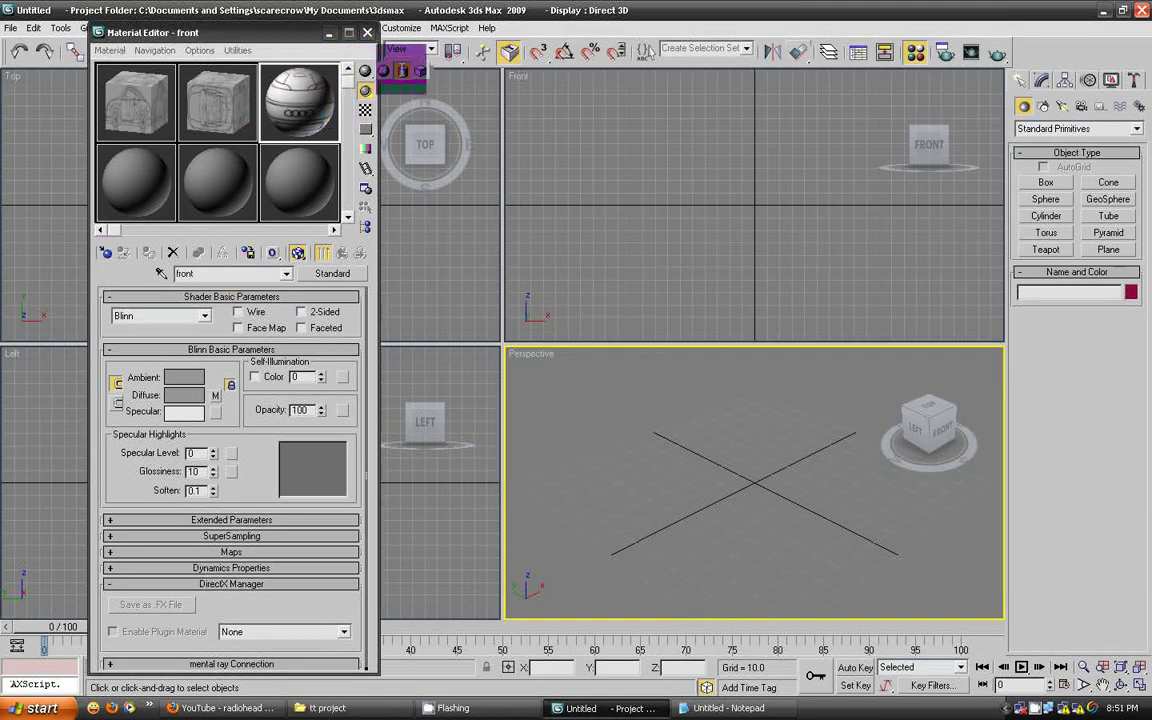
pyautogui.moveTo(365, 70); pyautogui.dragTo(365, 110)
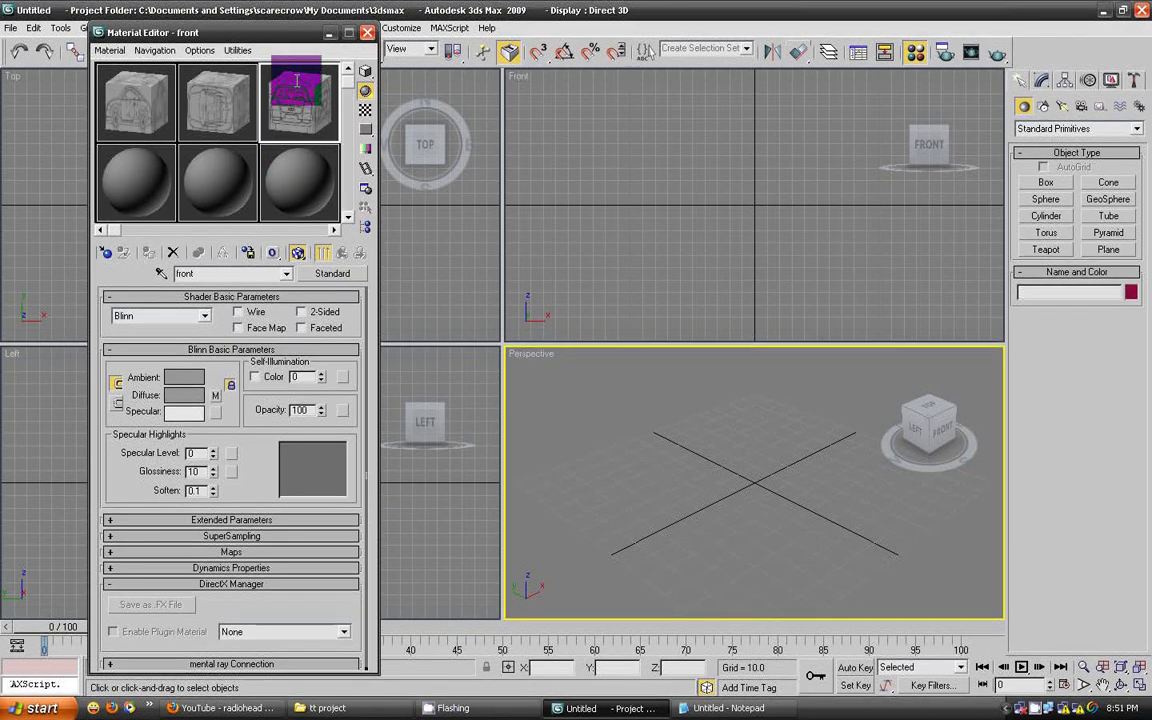
pyautogui.doubleClick(303, 118)
pyautogui.click(257, 91)
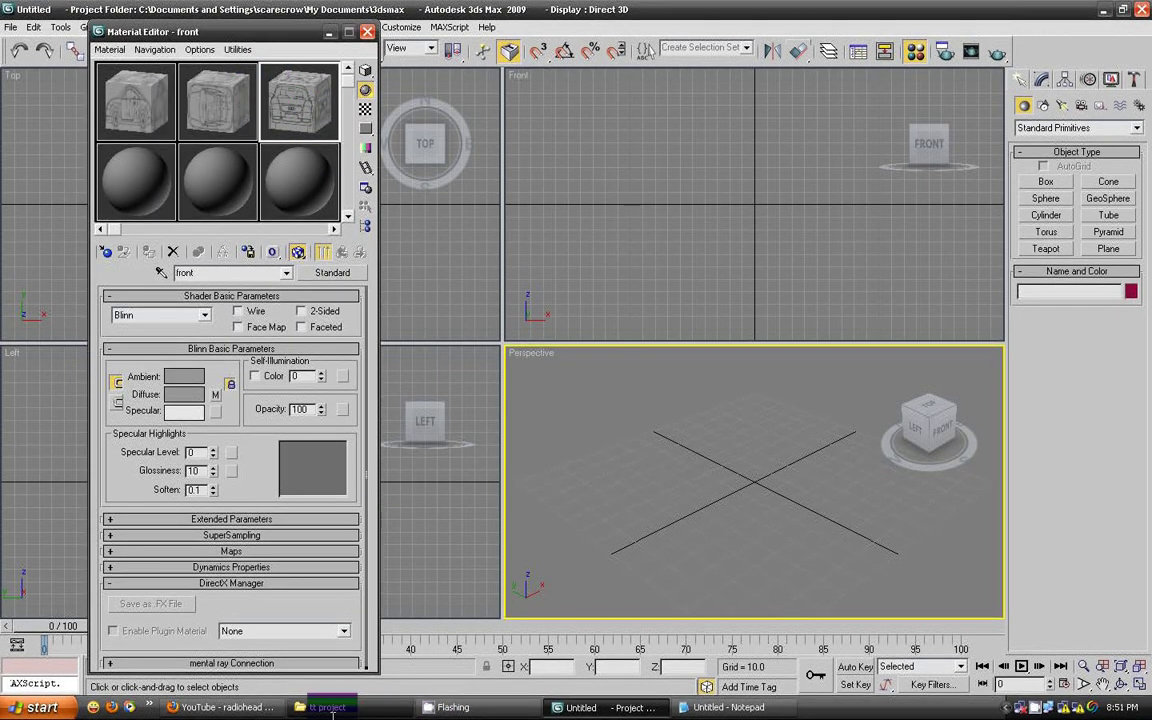
# Load the last blueprint image into the fourth material slot with a box preview.
pyautogui.click(320, 708)
pyautogui.moveTo(932, 442); pyautogui.dragTo(136, 182)
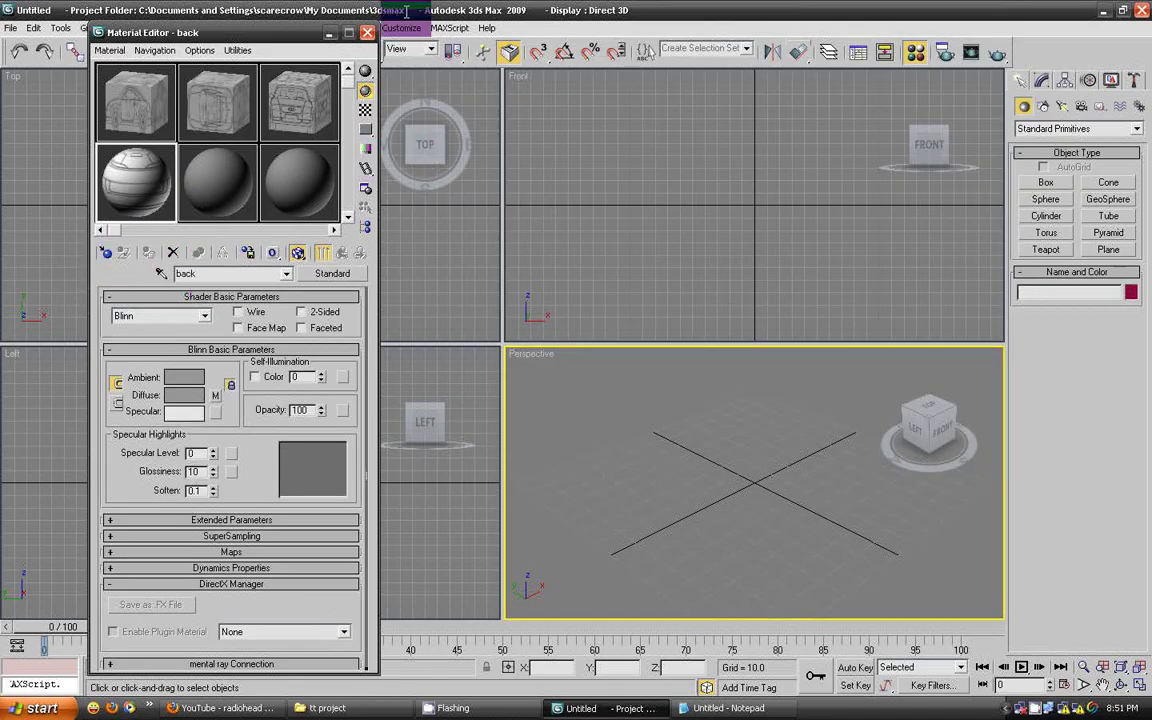
pyautogui.click(366, 71)
pyautogui.moveTo(136, 182); pyautogui.dragTo(535, 190)
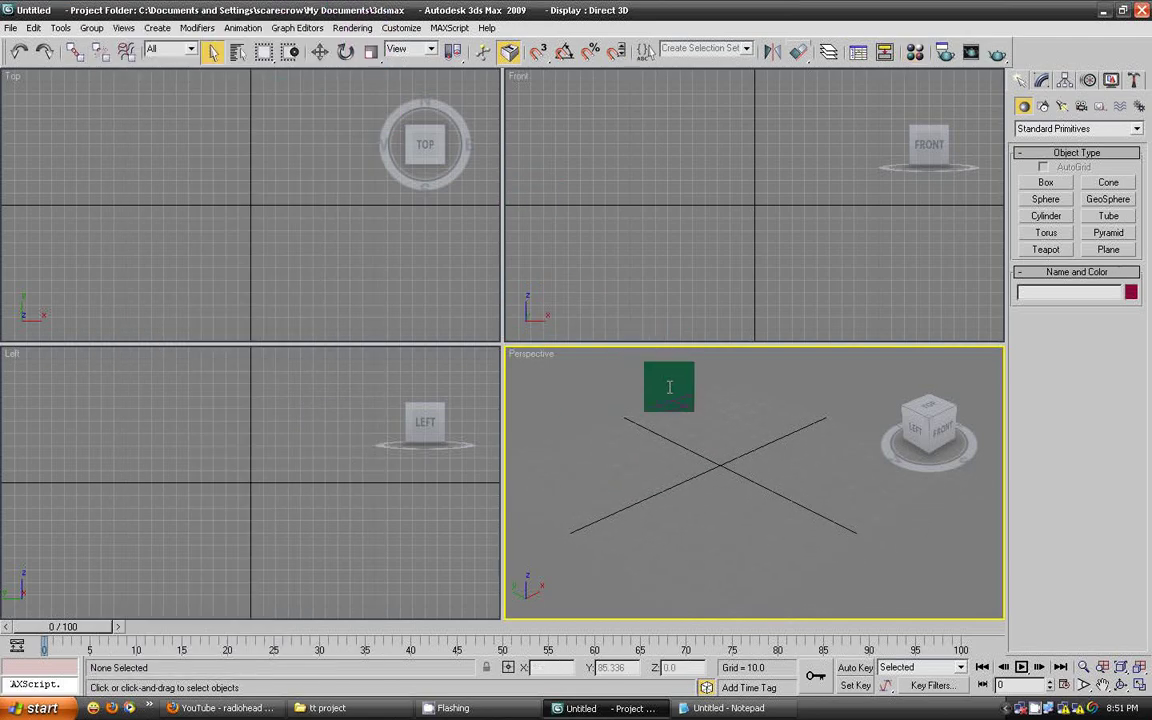
# Draw three reference planes: one flat for the top view and two upright for the Front and Left views.
pyautogui.moveTo(535, 190)
pyautogui.mouseDown()
pyautogui.moveTo(1110, 133)
pyautogui.moveTo(1107, 249)
pyautogui.moveTo(720, 610)
pyautogui.moveTo(721, 525)
pyautogui.mouseUp()
pyautogui.moveTo(856, 436)
pyautogui.mouseDown()
pyautogui.moveTo(530, 480)
pyautogui.moveTo(565, 470)
pyautogui.moveTo(698, 336)
pyautogui.moveTo(710, 244)
pyautogui.moveTo(620, 237)
pyautogui.moveTo(705, 206)
pyautogui.moveTo(582, 139)
pyautogui.moveTo(846, 203)
pyautogui.mouseUp()
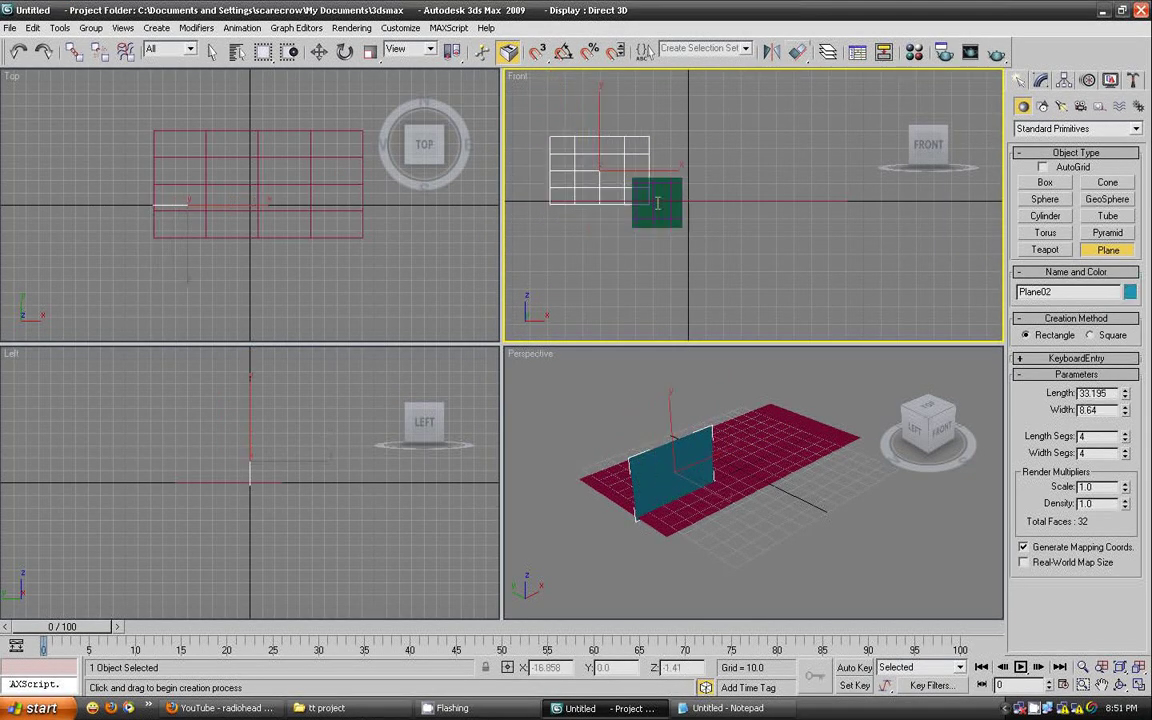
pyautogui.moveTo(176, 375)
pyautogui.mouseDown()
pyautogui.moveTo(301, 530)
pyautogui.moveTo(327, 514)
pyautogui.mouseUp()
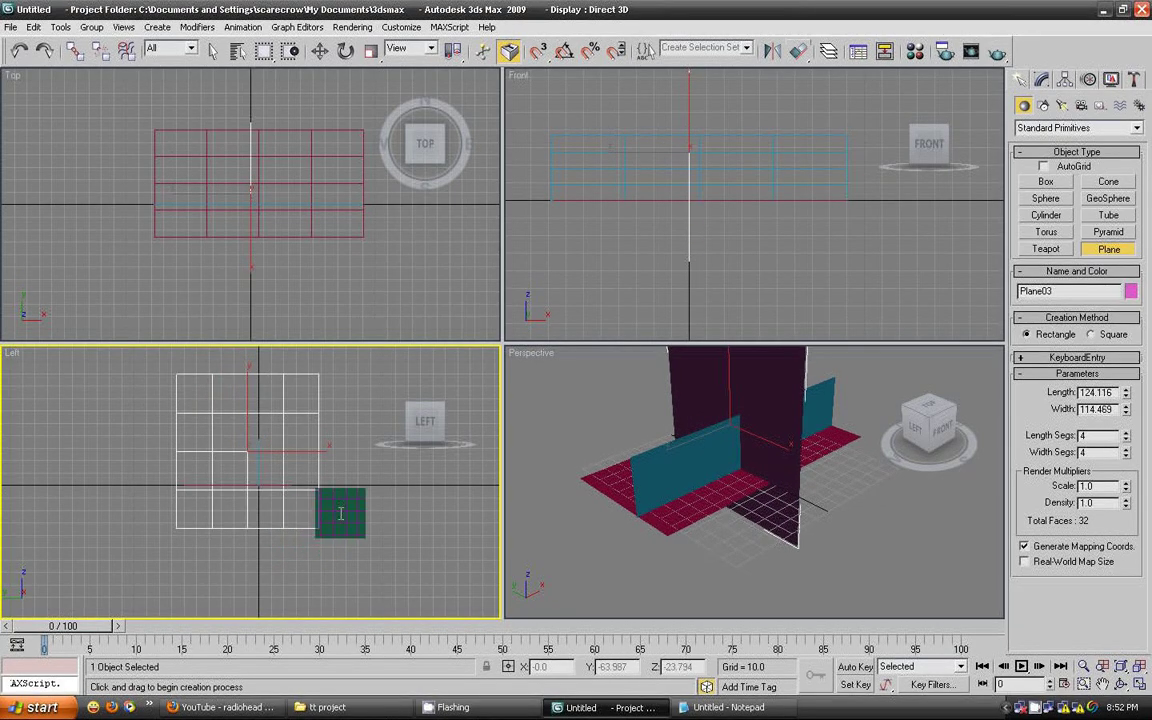
pyautogui.click(766, 470)
pyautogui.scroll(-2, 762, 523)
pyautogui.scroll(4, 762, 523)
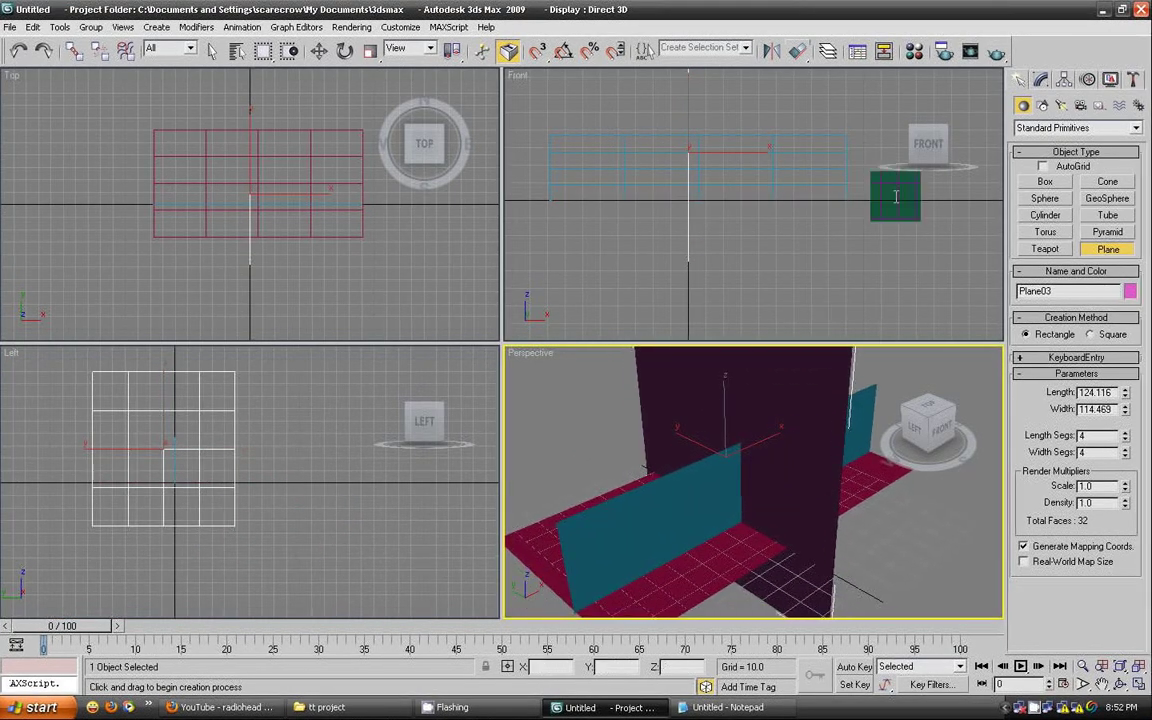
pyautogui.click(914, 53)
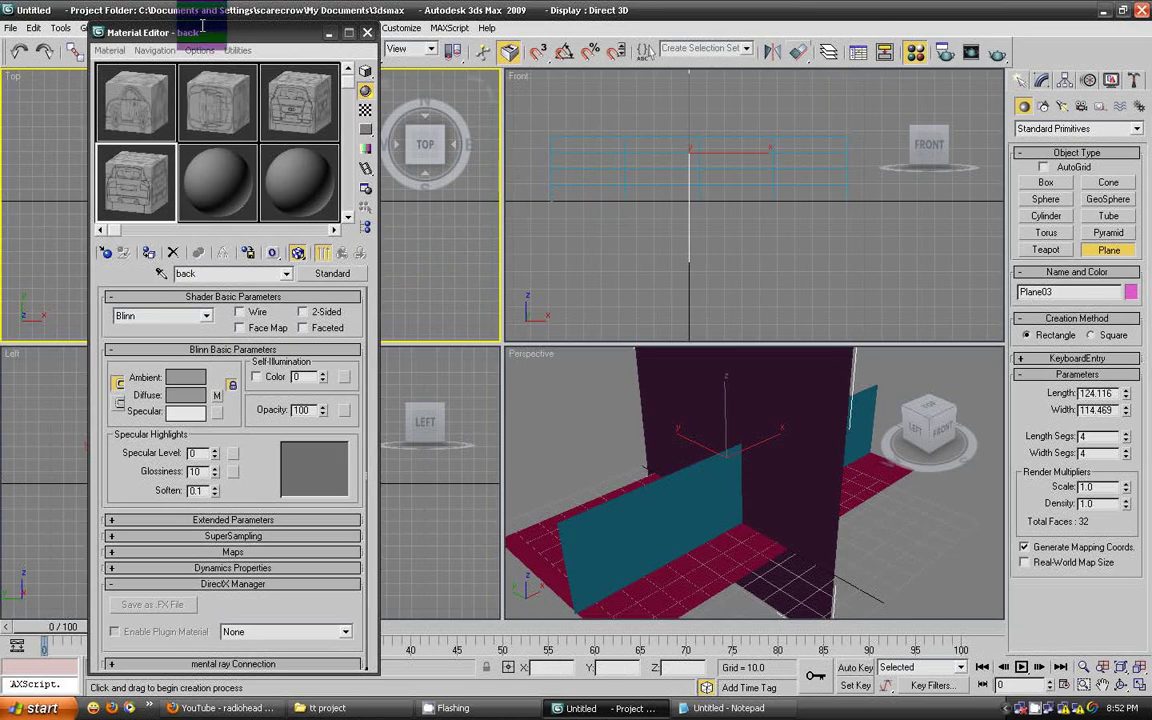
# Apply the side blueprint material to Plane02 and the top blueprint to the flat plane.
pyautogui.moveTo(122, 113); pyautogui.dragTo(728, 168)
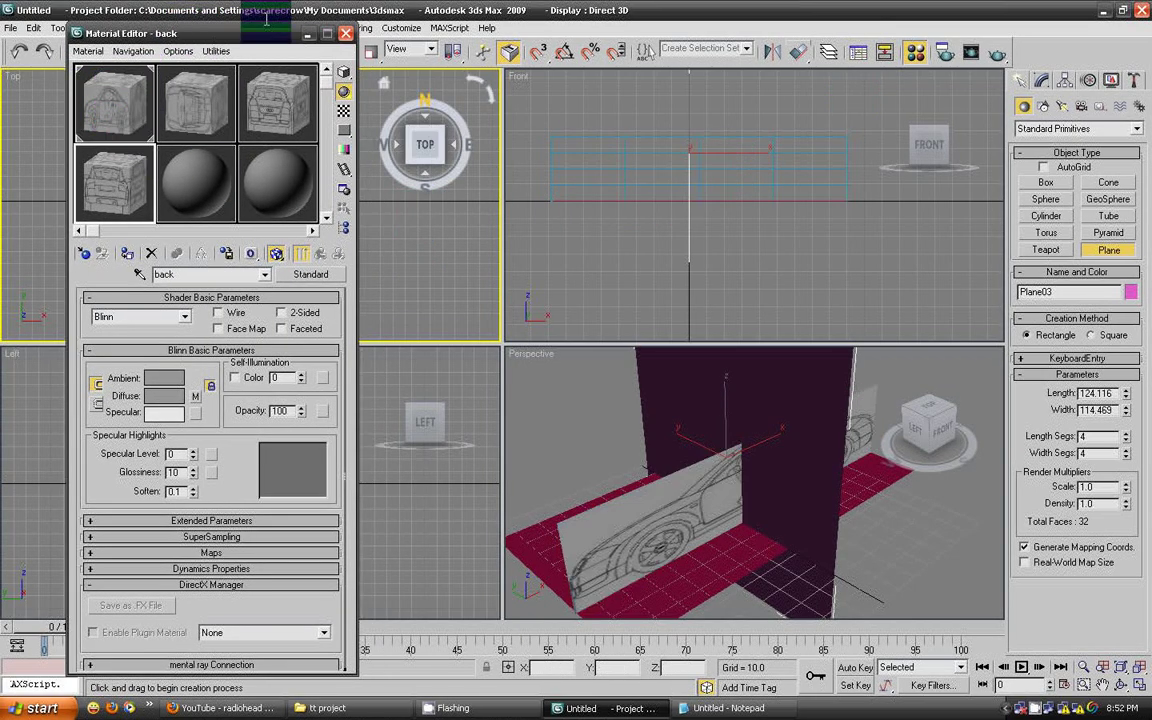
pyautogui.moveTo(245, 33); pyautogui.dragTo(500, 44)
pyautogui.moveTo(470, 100)
pyautogui.mouseDown()
pyautogui.moveTo(164, 137)
pyautogui.moveTo(208, 140)
pyautogui.mouseUp()
pyautogui.moveTo(400, 100)
pyautogui.mouseDown()
pyautogui.moveTo(179, 393)
pyautogui.moveTo(202, 412)
pyautogui.mouseUp()
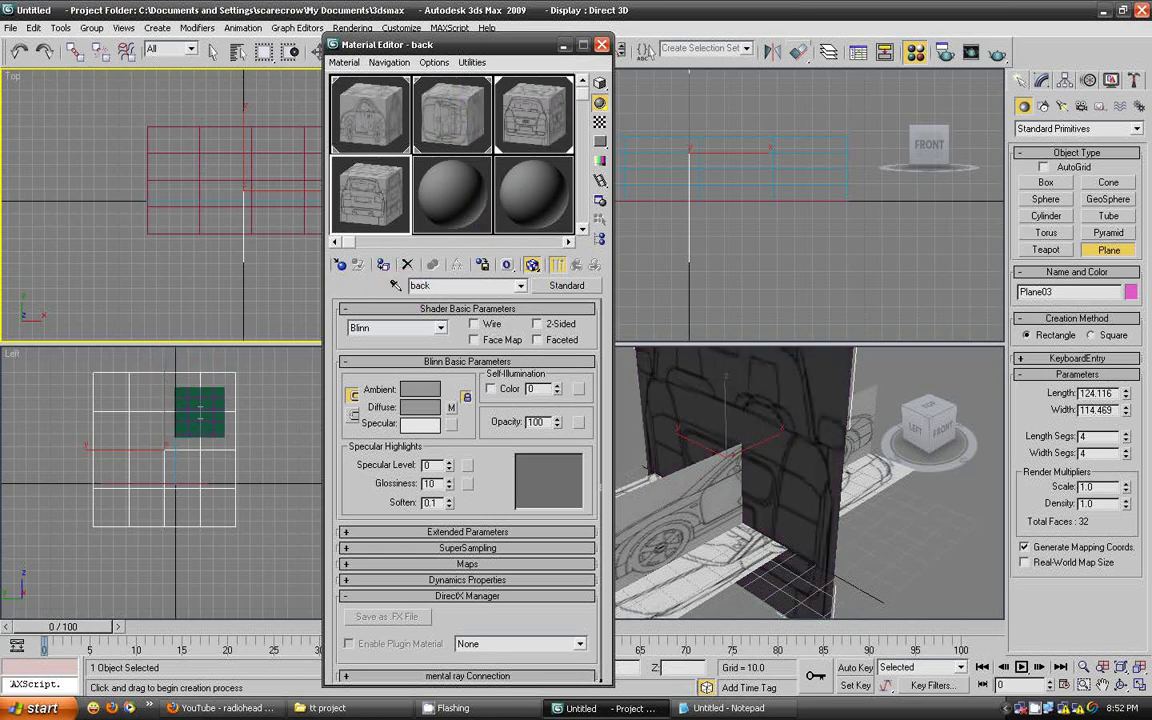
pyautogui.press('m')
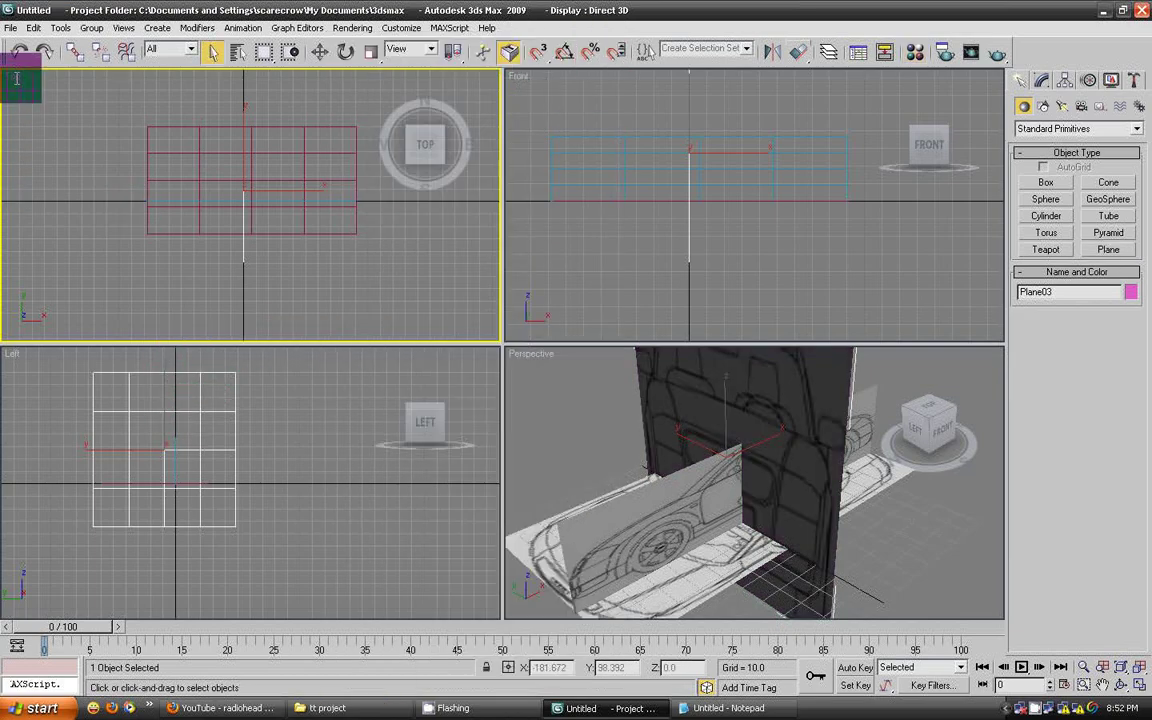
# Set the Top, Front and Left viewports to Smooth + Highlights and select Plane02.
pyautogui.rightClick(13, 77)
pyautogui.click(40, 100)
pyautogui.rightClick(520, 78)
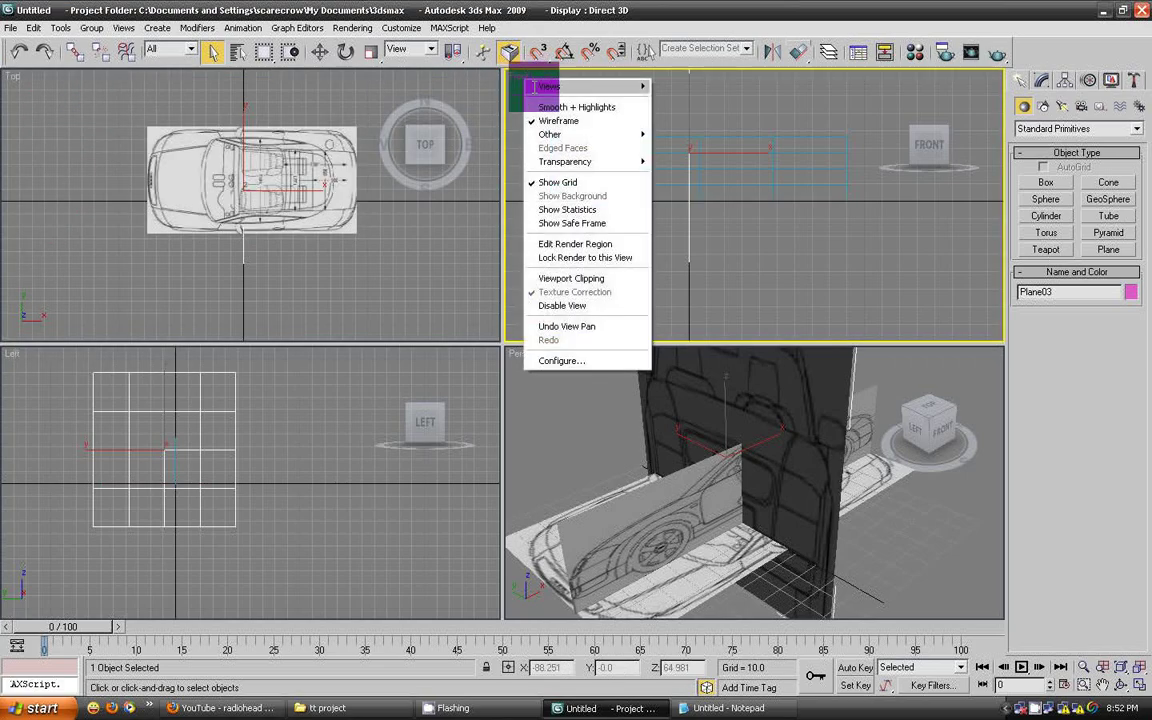
pyautogui.click(545, 103)
pyautogui.rightClick(18, 354)
pyautogui.click(70, 380)
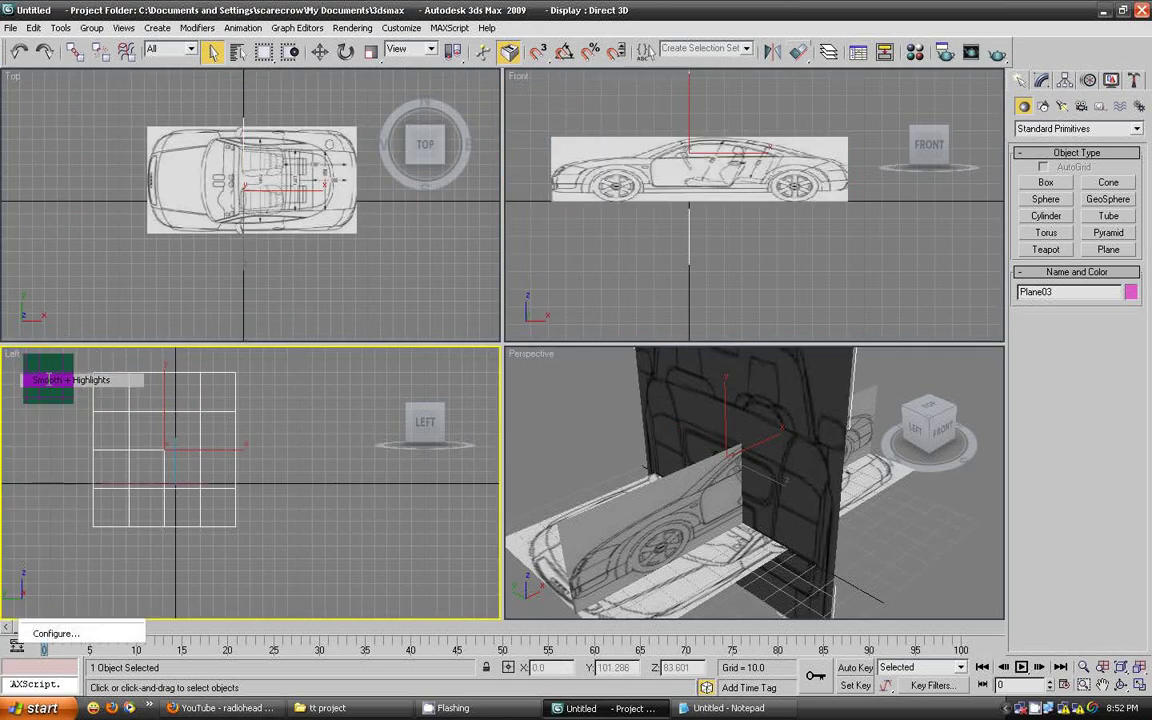
pyautogui.scroll(-3, 850, 462)
pyautogui.scroll(3, 830, 460)
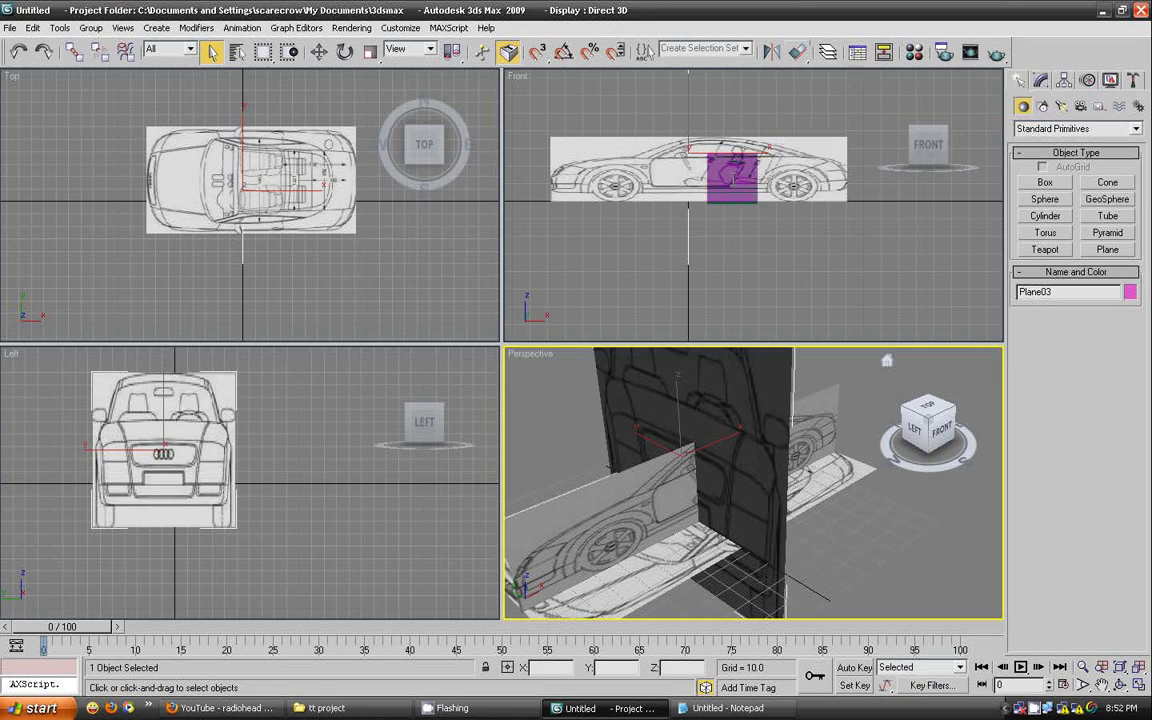
pyautogui.click(760, 190)
pyautogui.scroll(3, 832, 294)
# Enter Length 75 and Width 200 in Plane02's Modify panel parameters.
pyautogui.moveTo(832, 294); pyautogui.dragTo(868, 297, button='middle')
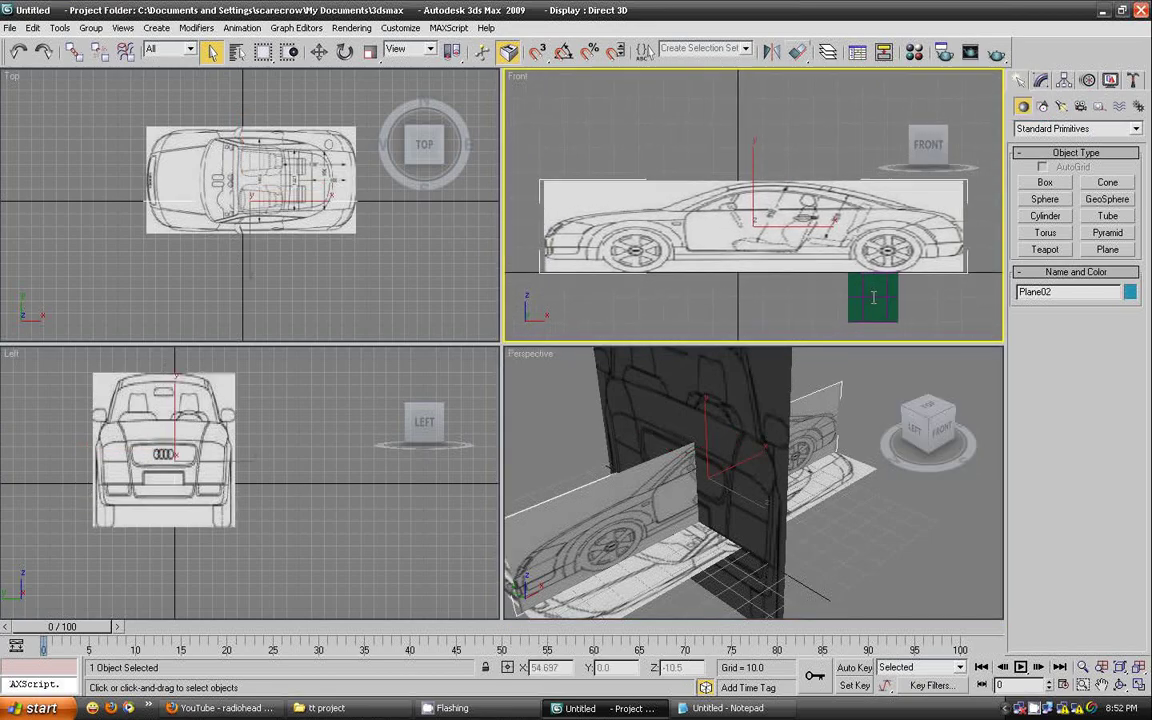
pyautogui.click(1040, 79)
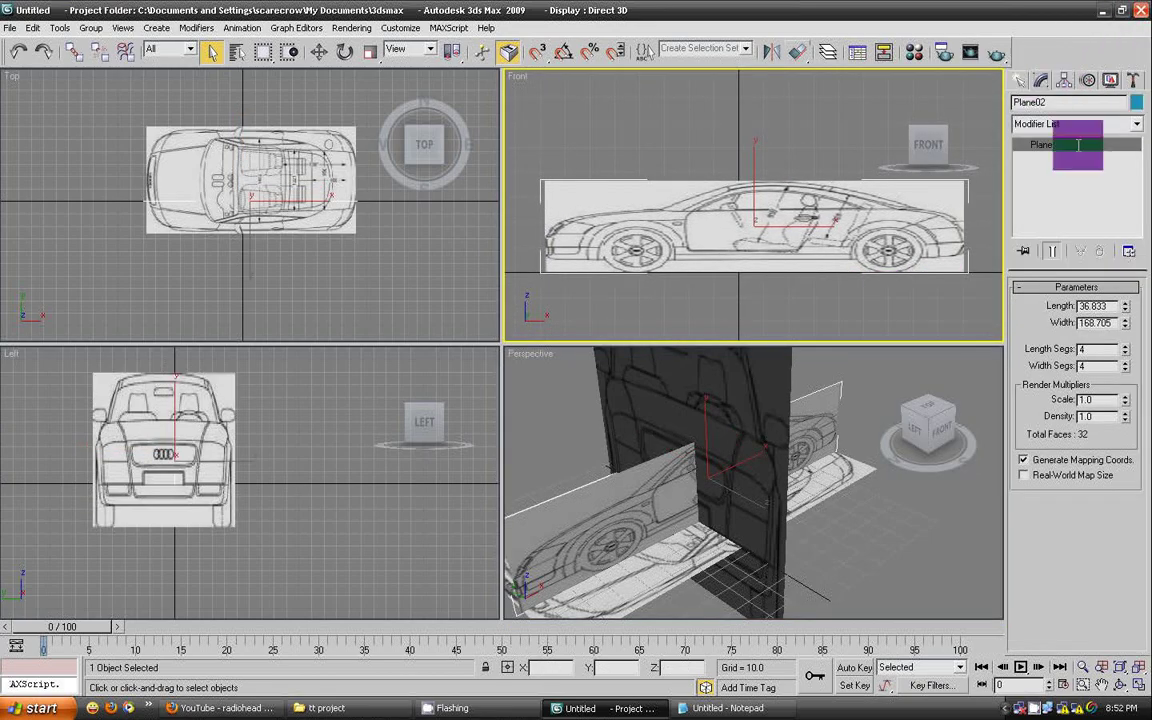
pyautogui.doubleClick(1112, 303)
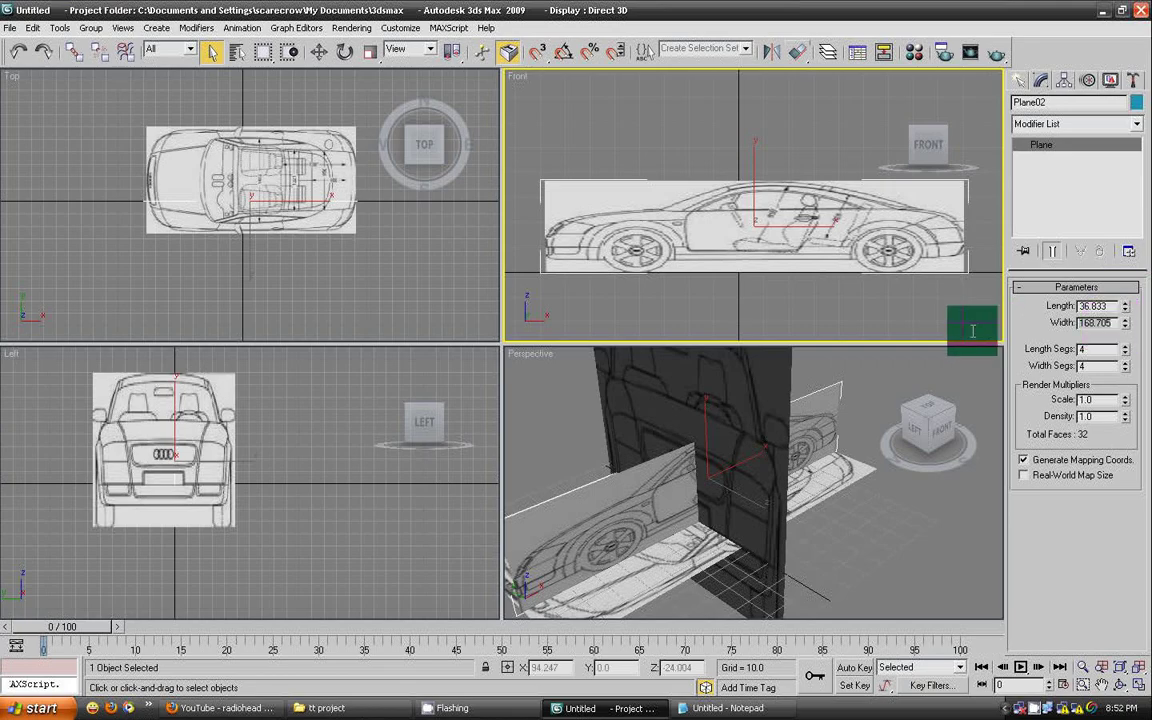
pyautogui.write('150')
pyautogui.press('Return')
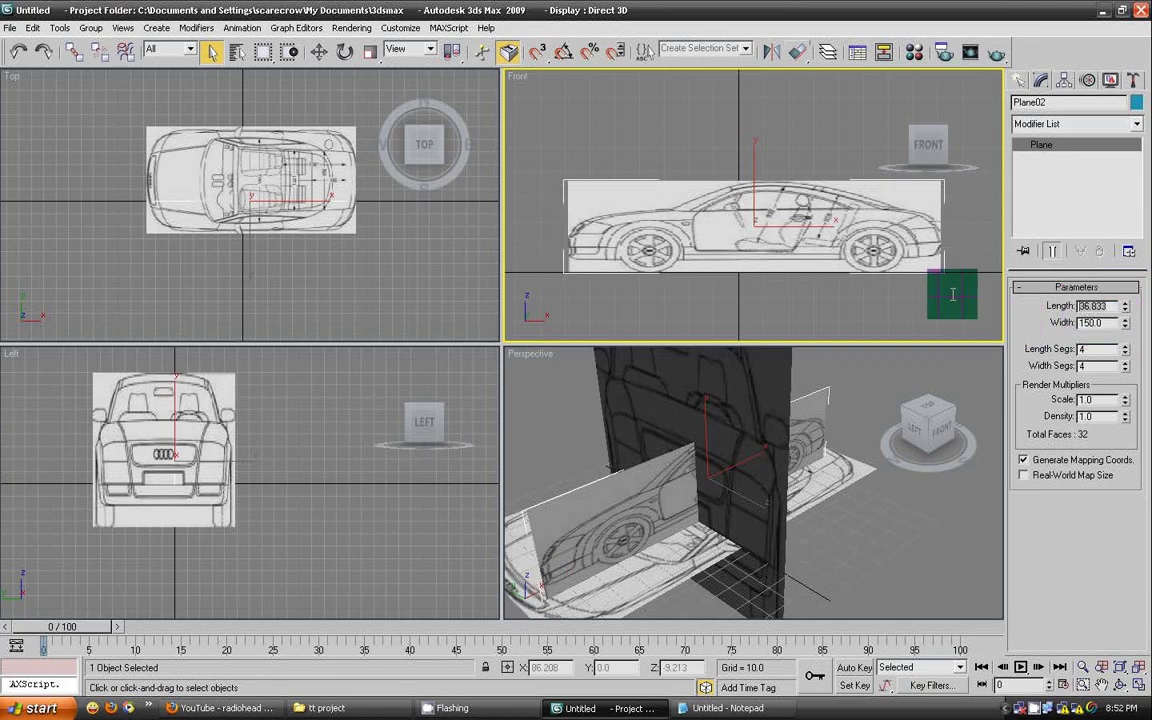
pyautogui.write('75')
pyautogui.press('Return')
pyautogui.moveTo(745, 200); pyautogui.dragTo(737, 180, button='middle')
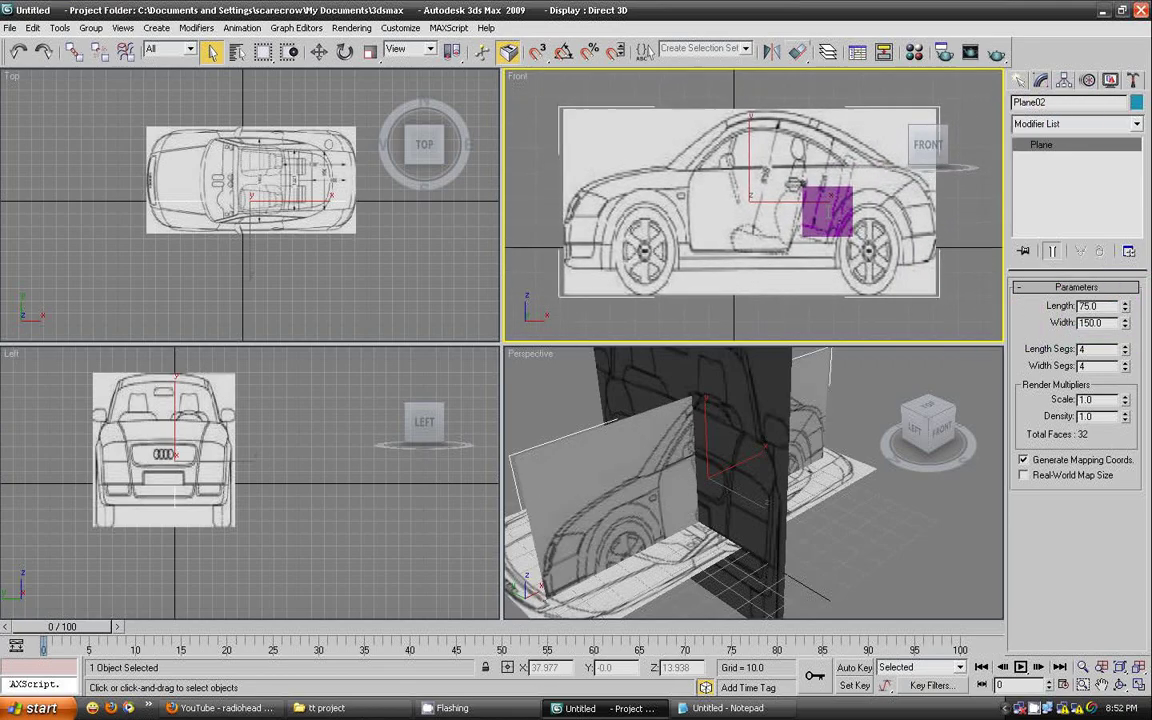
pyautogui.doubleClick(1105, 322)
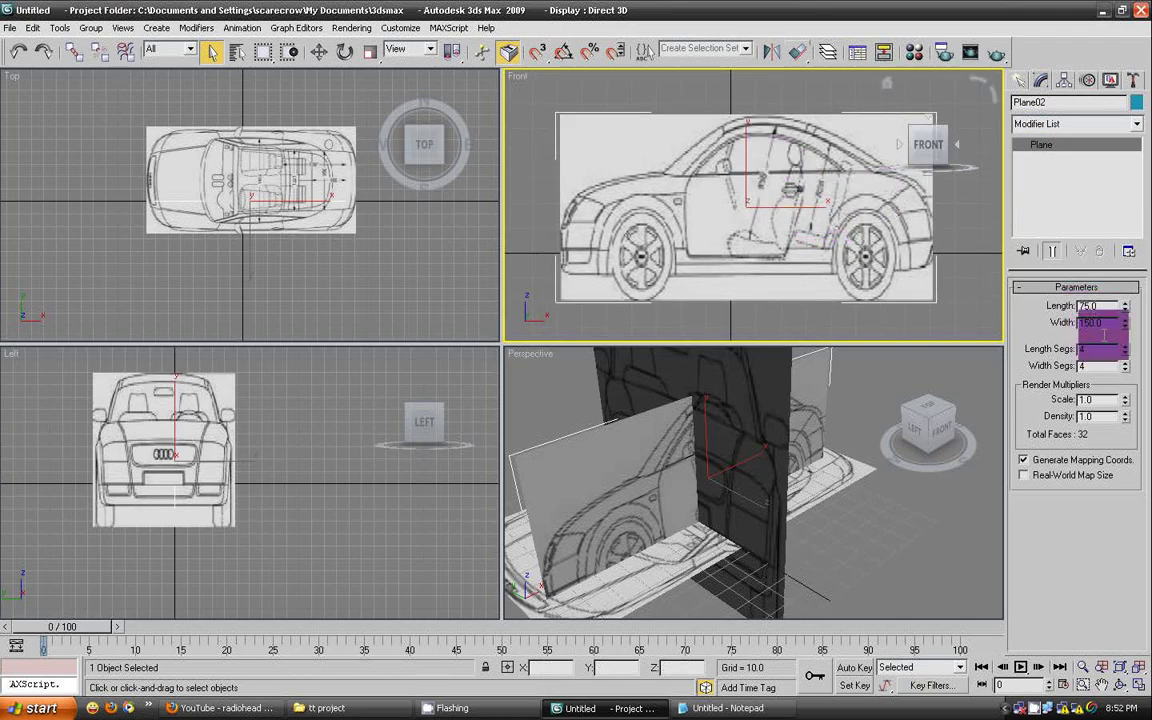
pyautogui.write('20')
pyautogui.press('Return')
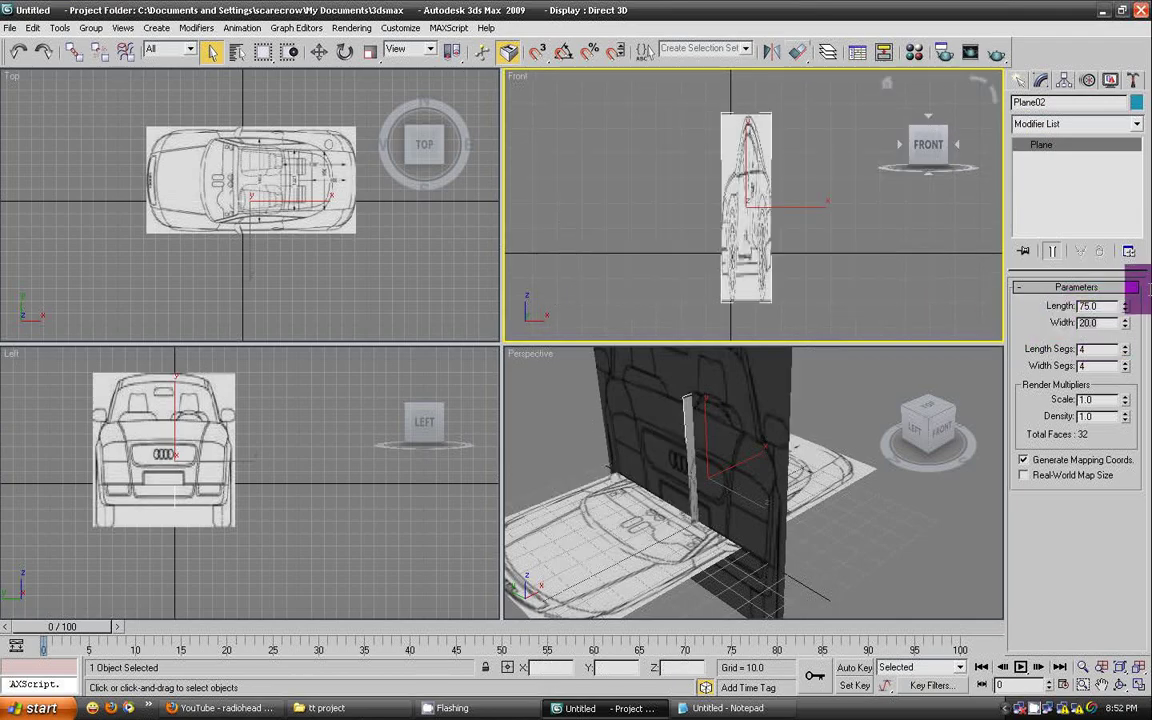
pyautogui.write('00')
pyautogui.press('Return')
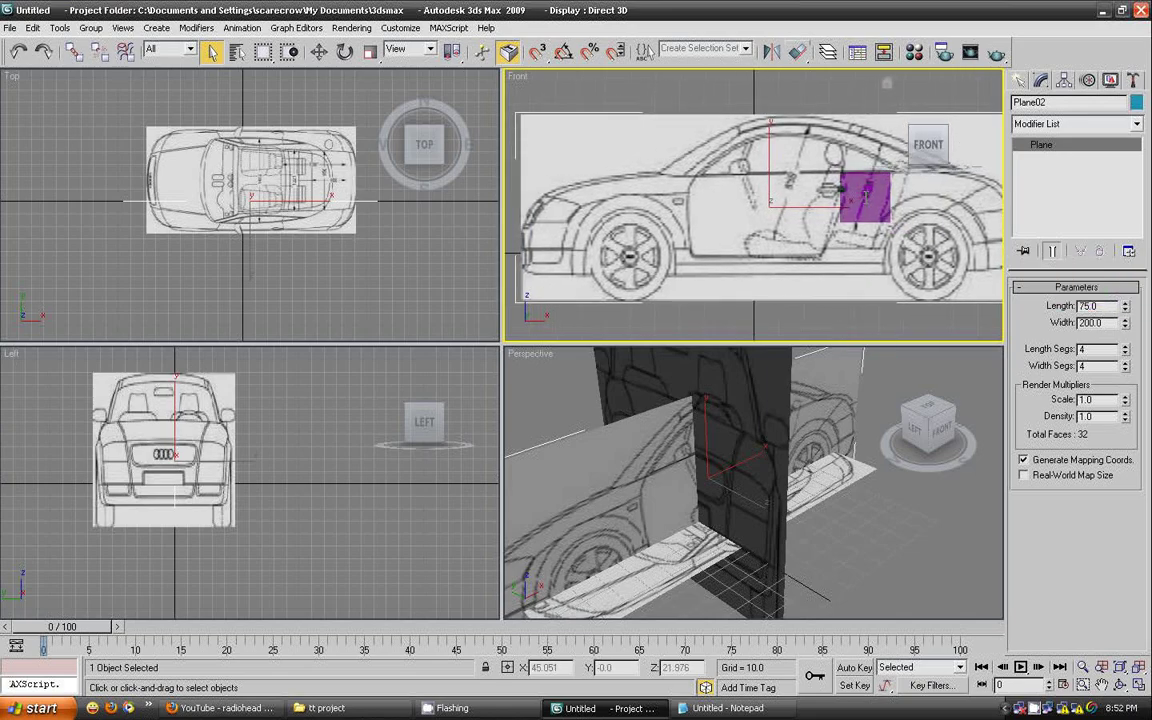
pyautogui.click(1020, 80)
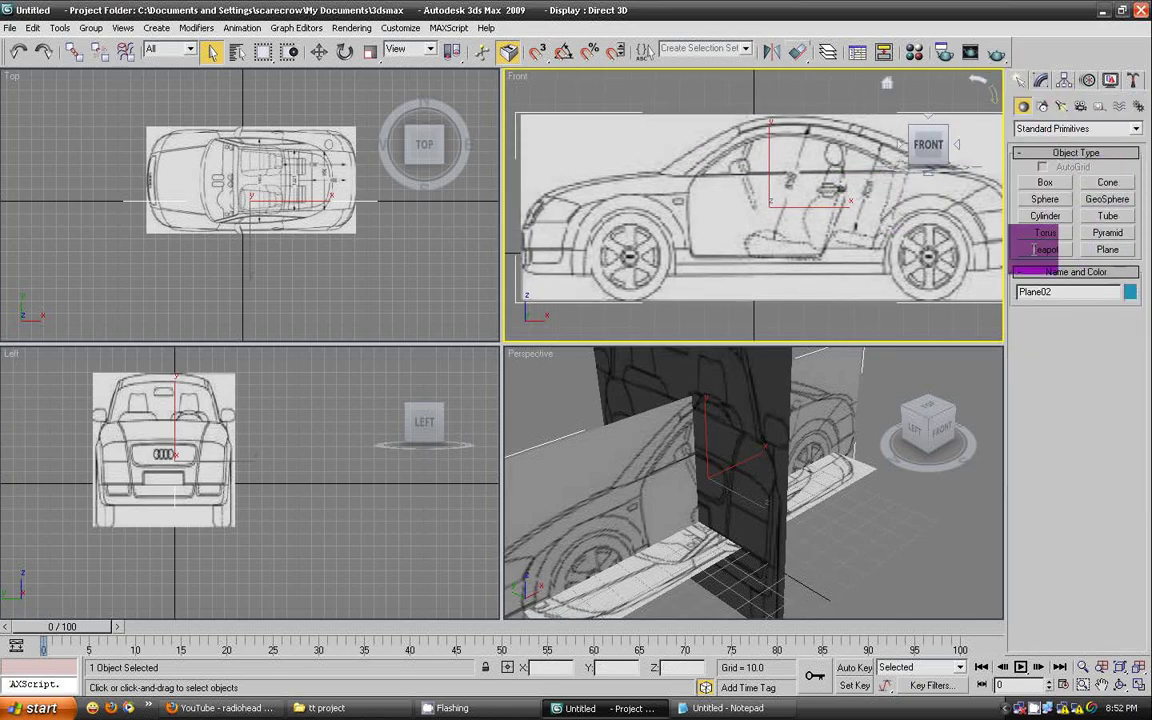
# Draw a temporary cylinder about 32.8 high over the front wheel as a size guide.
pyautogui.click(1045, 216)
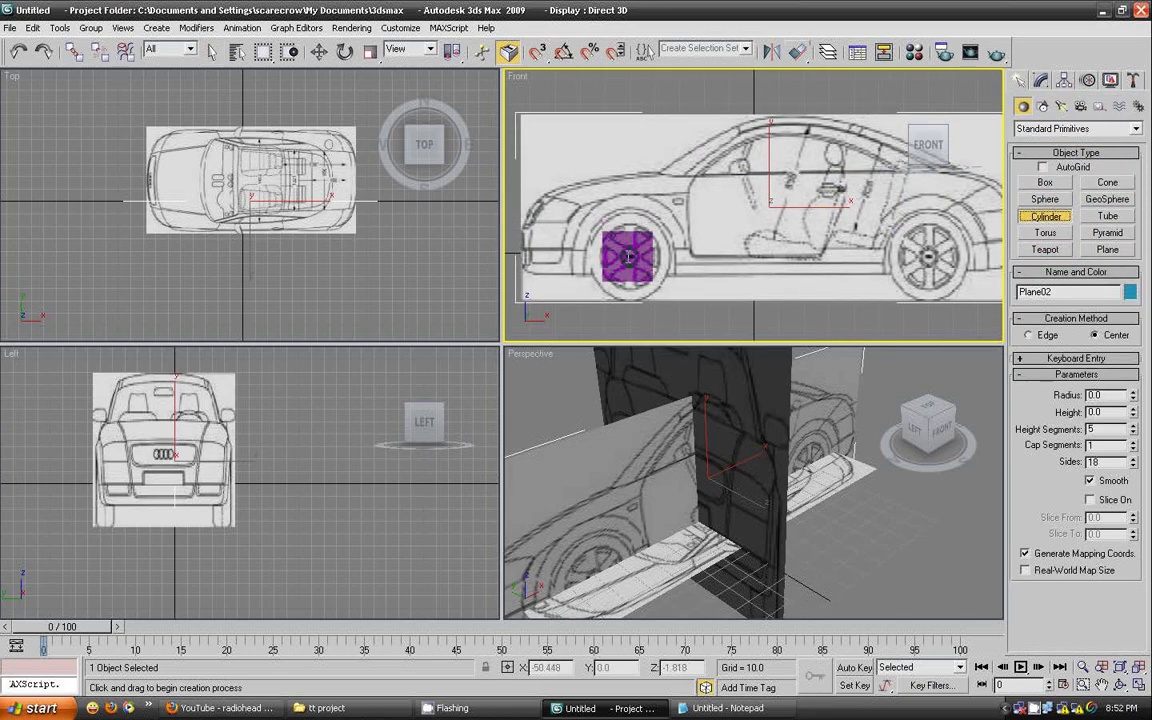
pyautogui.moveTo(631, 251); pyautogui.dragTo(642, 296)
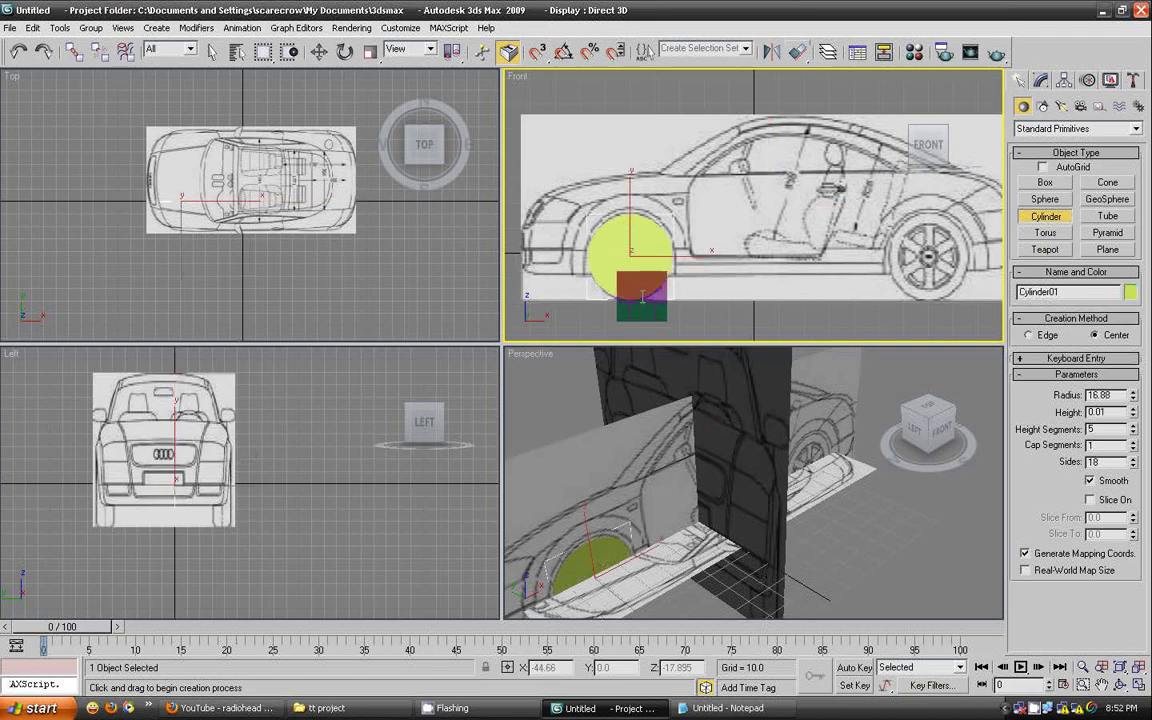
pyautogui.click(790, 140)
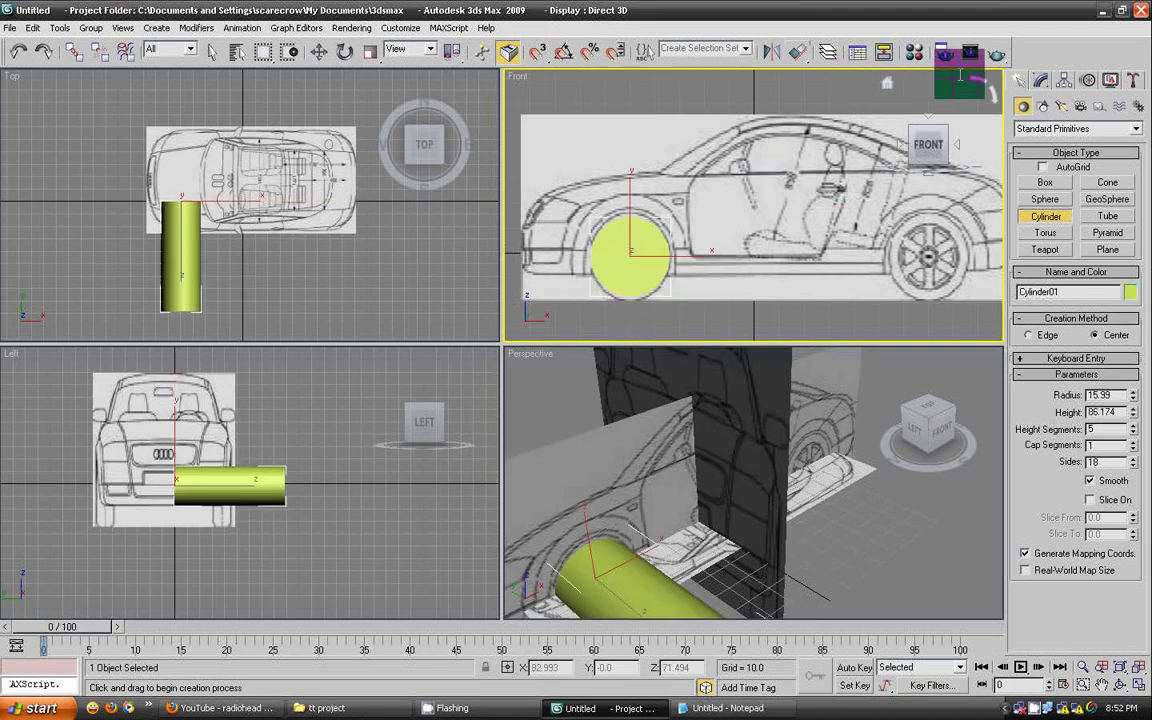
pyautogui.click(740, 185)
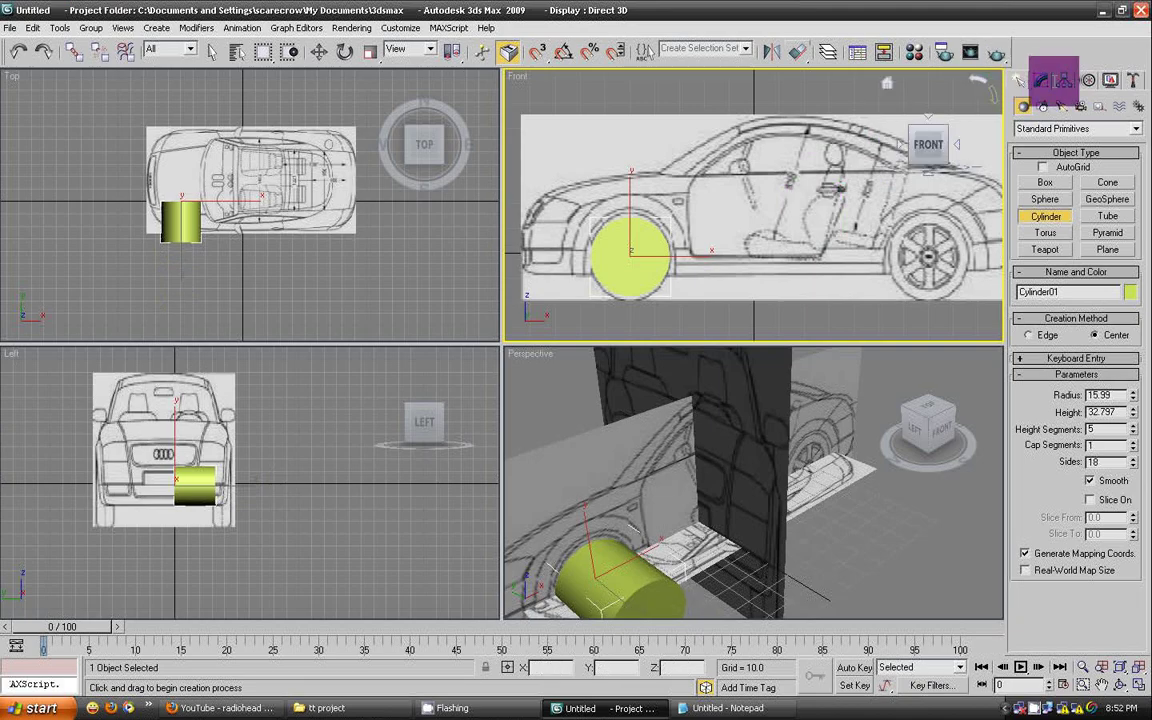
pyautogui.click(1040, 80)
# Nudge the side blueprint plane right and frame the wheel in an orthographic Front view.
pyautogui.click(799, 186)
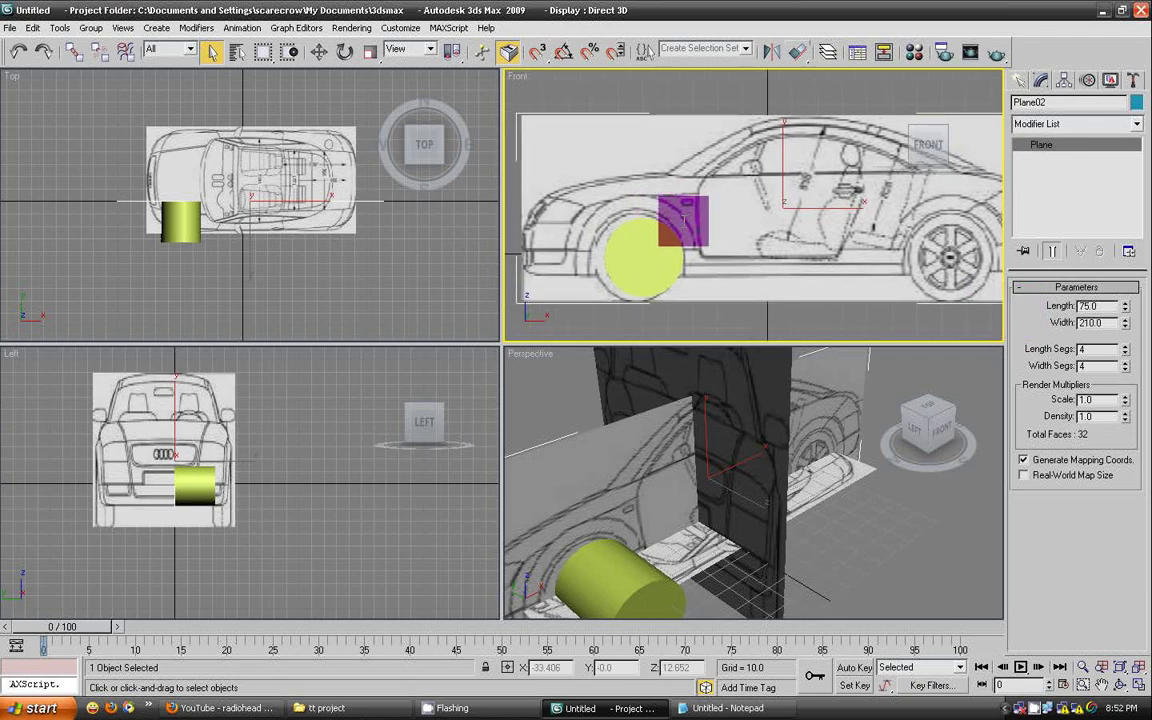
pyautogui.scroll(-1, 683, 215)
pyautogui.scroll(-2, 683, 215)
pyautogui.click(318, 52)
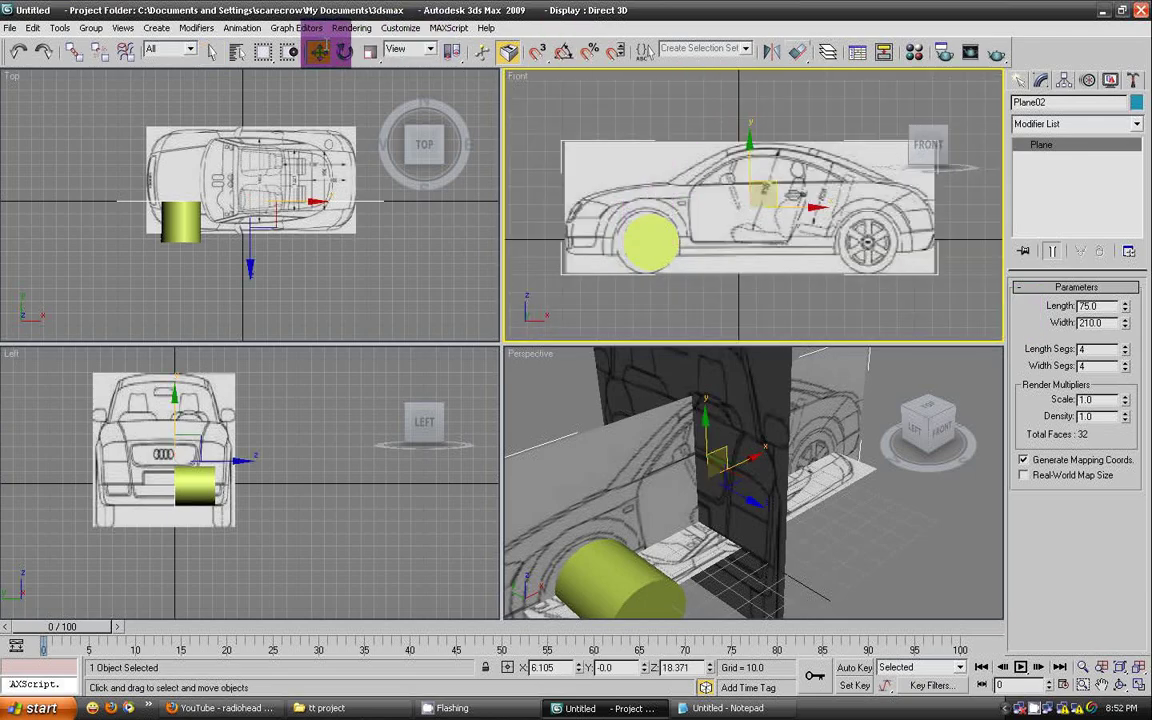
pyautogui.moveTo(760, 195); pyautogui.dragTo(770, 187)
pyautogui.scroll(2, 677, 250)
pyautogui.scroll(2, 677, 250)
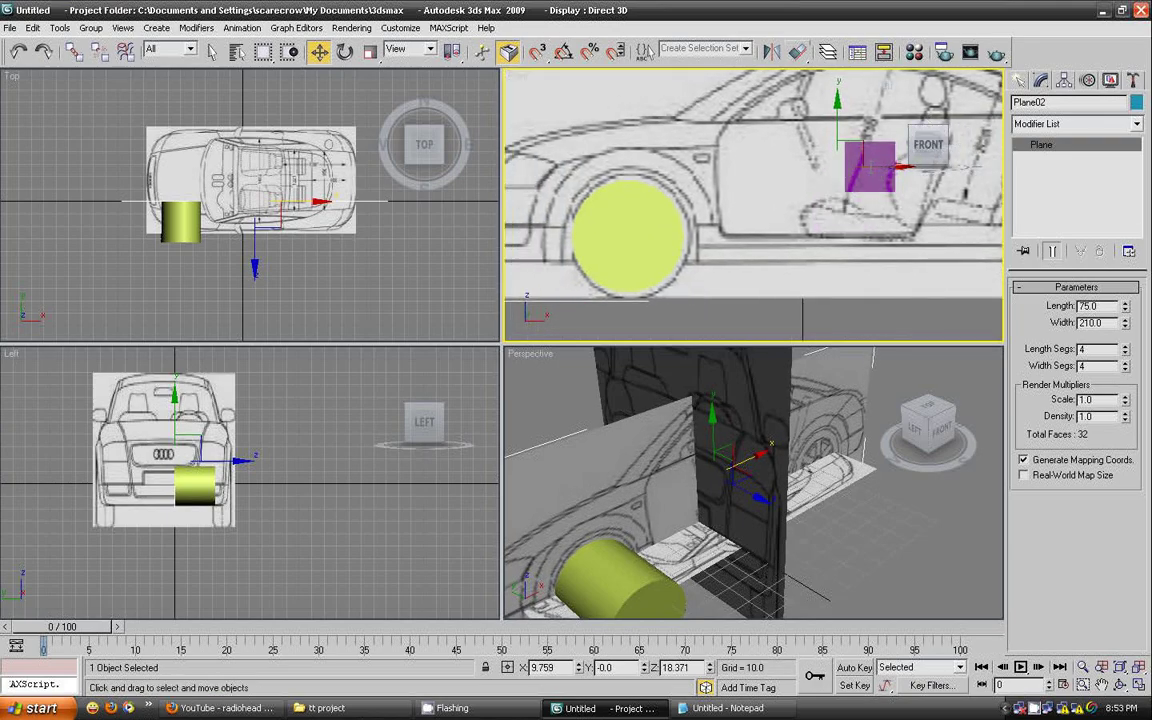
pyautogui.click(928, 145)
pyautogui.scroll(3, 788, 207)
pyautogui.scroll(1, 853, 205)
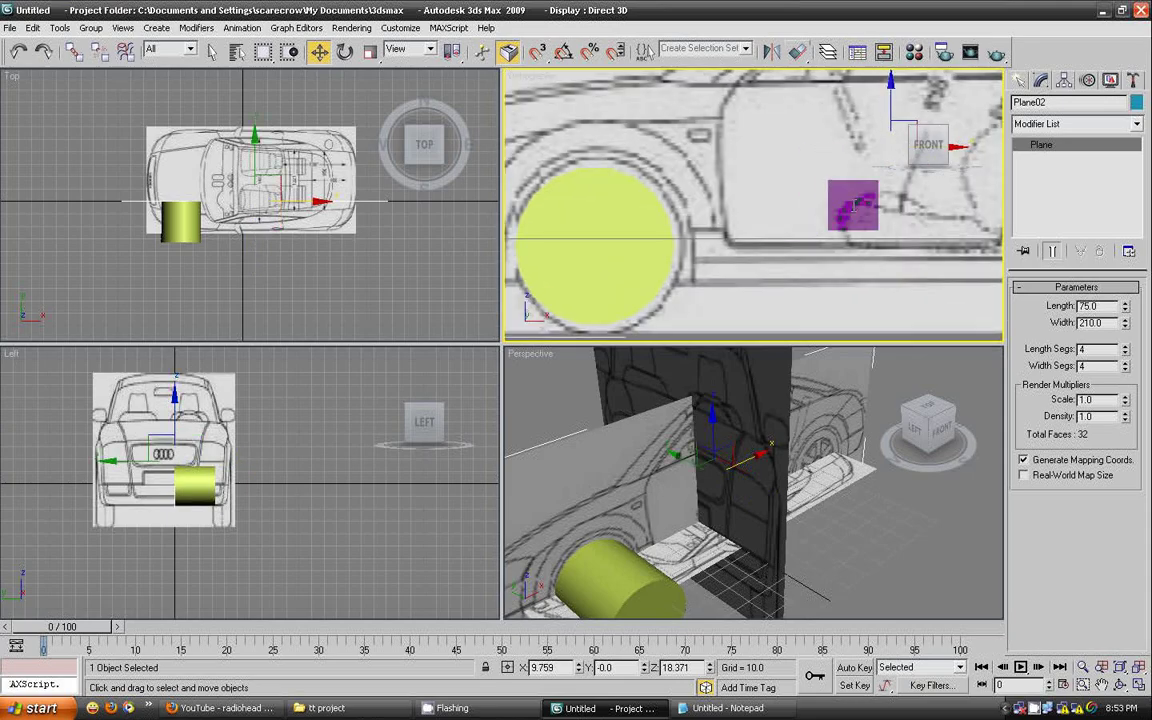
pyautogui.moveTo(853, 205)
pyautogui.mouseDown(button='middle')
pyautogui.moveTo(784, 239)
pyautogui.moveTo(857, 226)
pyautogui.mouseUp(button='middle')
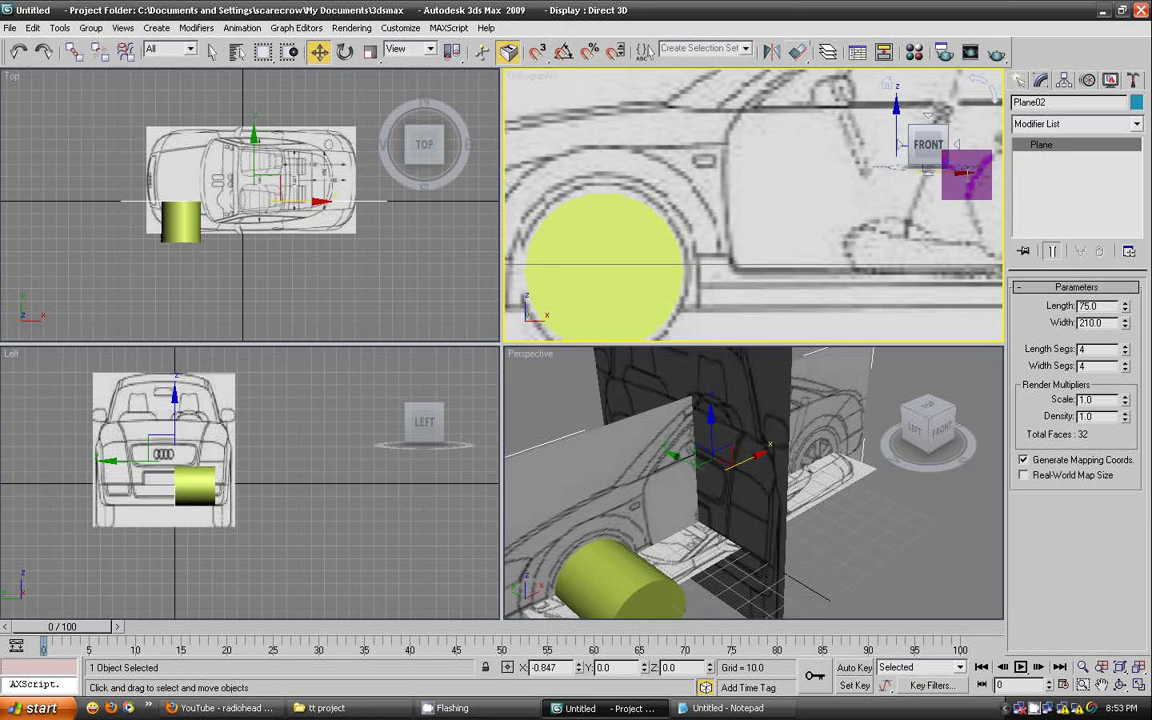
pyautogui.moveTo(966, 172); pyautogui.dragTo(851, 207, button='middle')
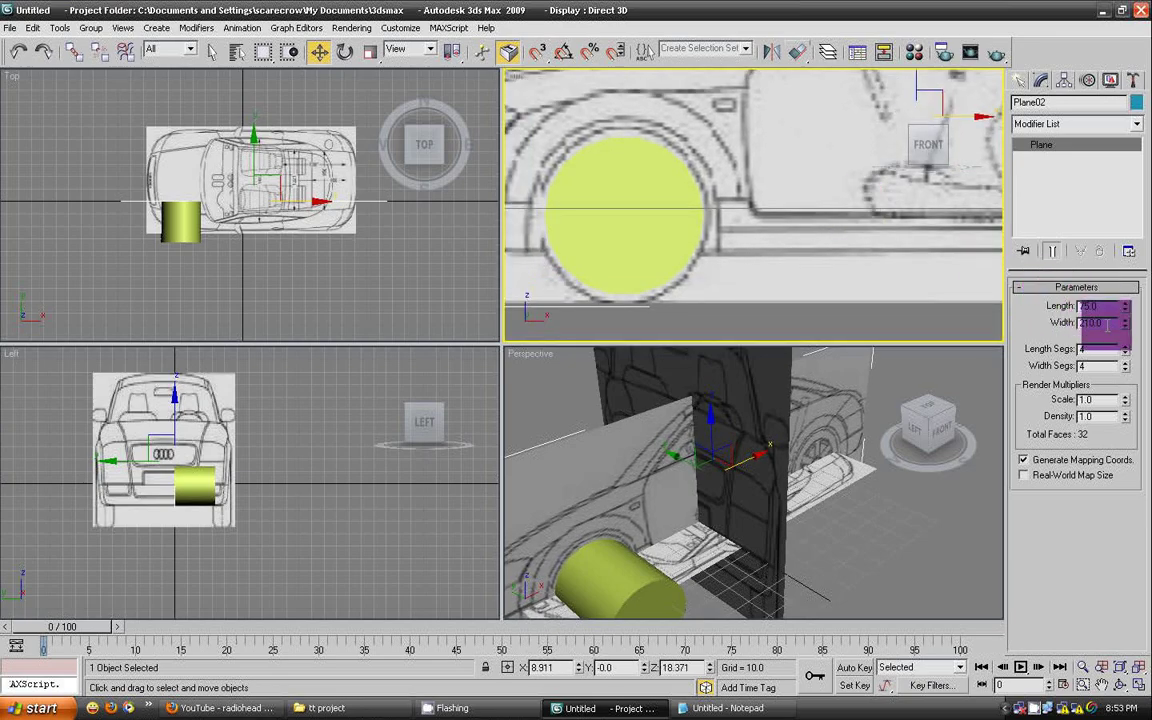
# Set the side plane's width to 215 and move it right to line up.
pyautogui.write('215')
pyautogui.press('Return')
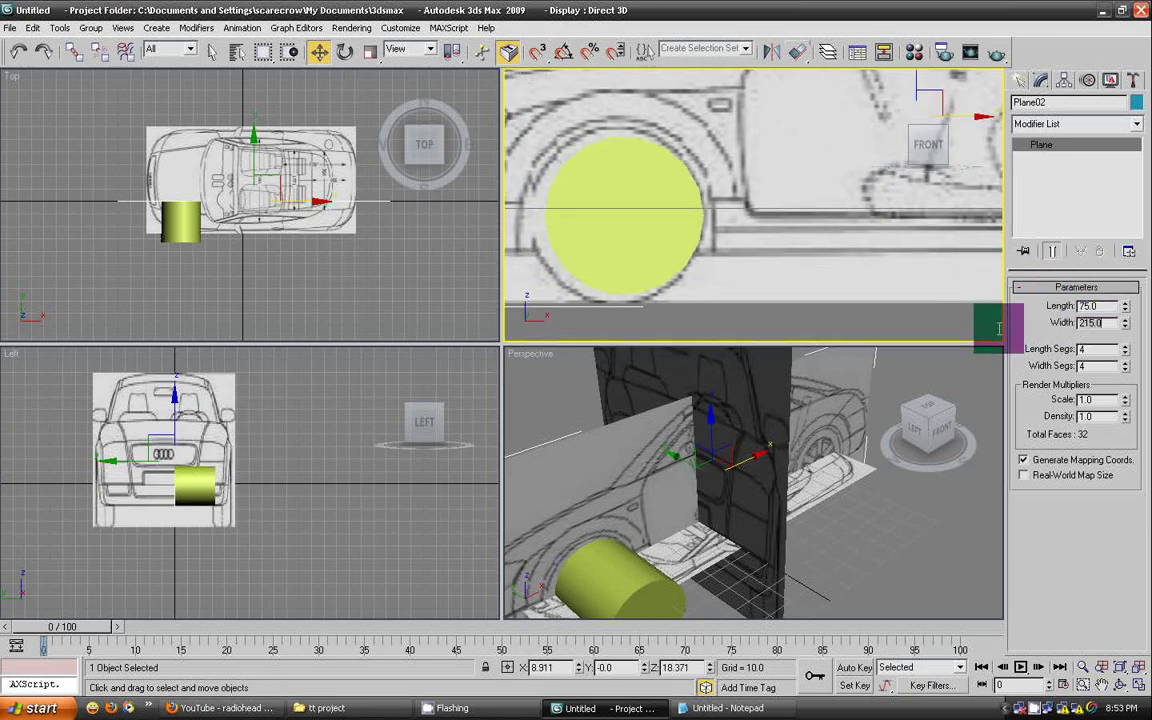
pyautogui.scroll(-2, 840, 212)
pyautogui.moveTo(826, 260); pyautogui.dragTo(870, 210, button='middle')
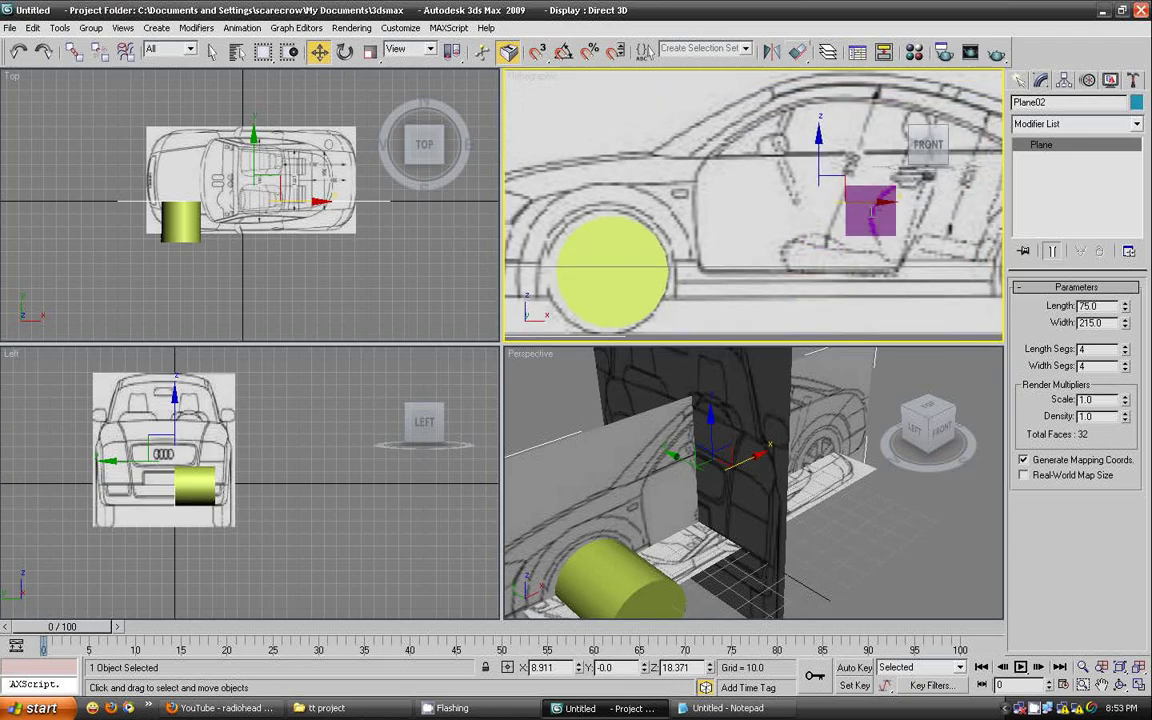
pyautogui.moveTo(872, 203); pyautogui.dragTo(880, 204)
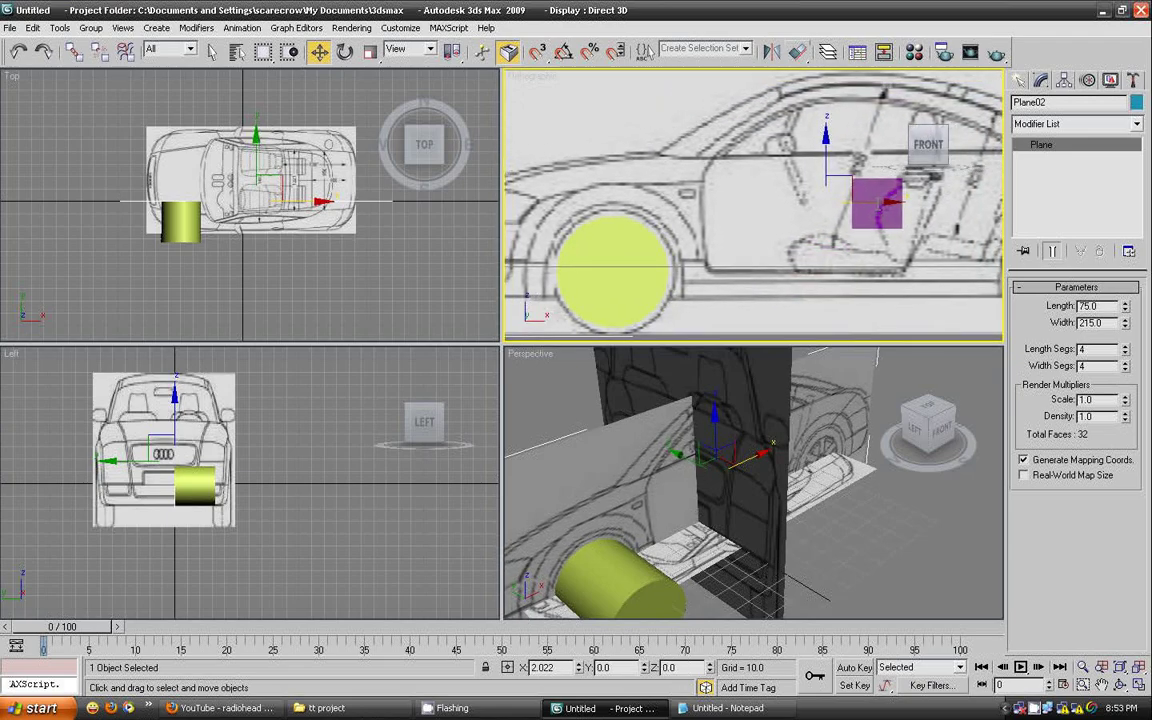
# Delete the temporary wheel cylinder, then reselect the side and top blueprint planes.
pyautogui.scroll(-3, 766, 265)
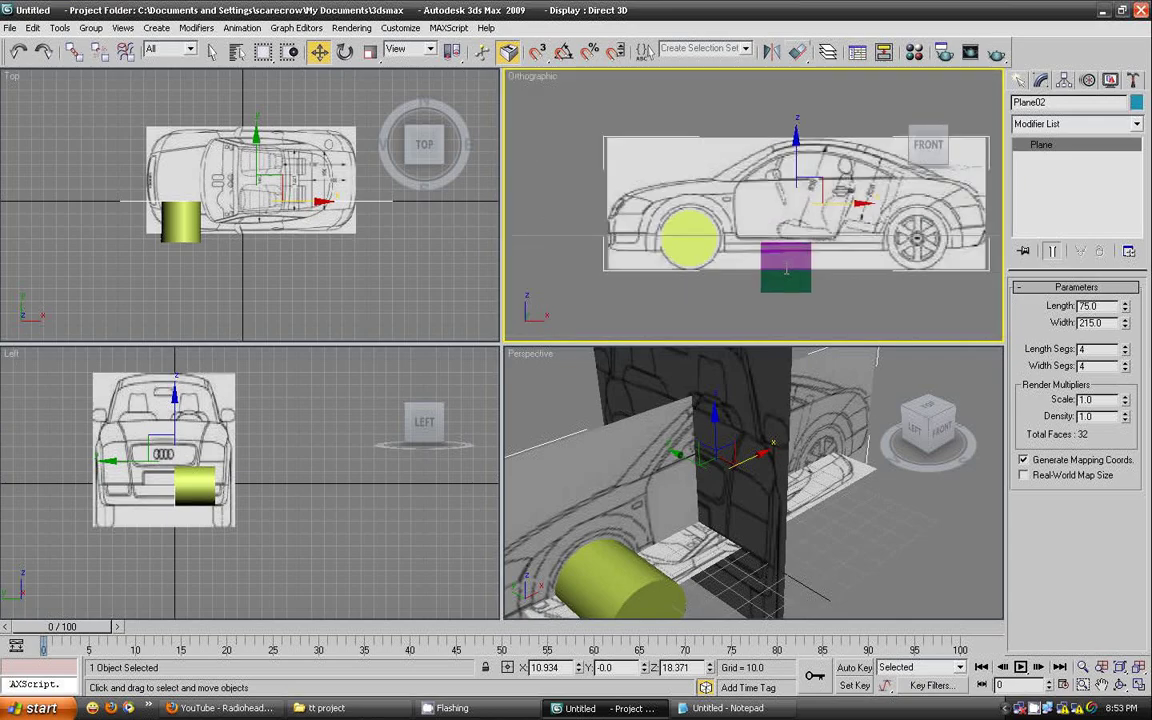
pyautogui.click(687, 228)
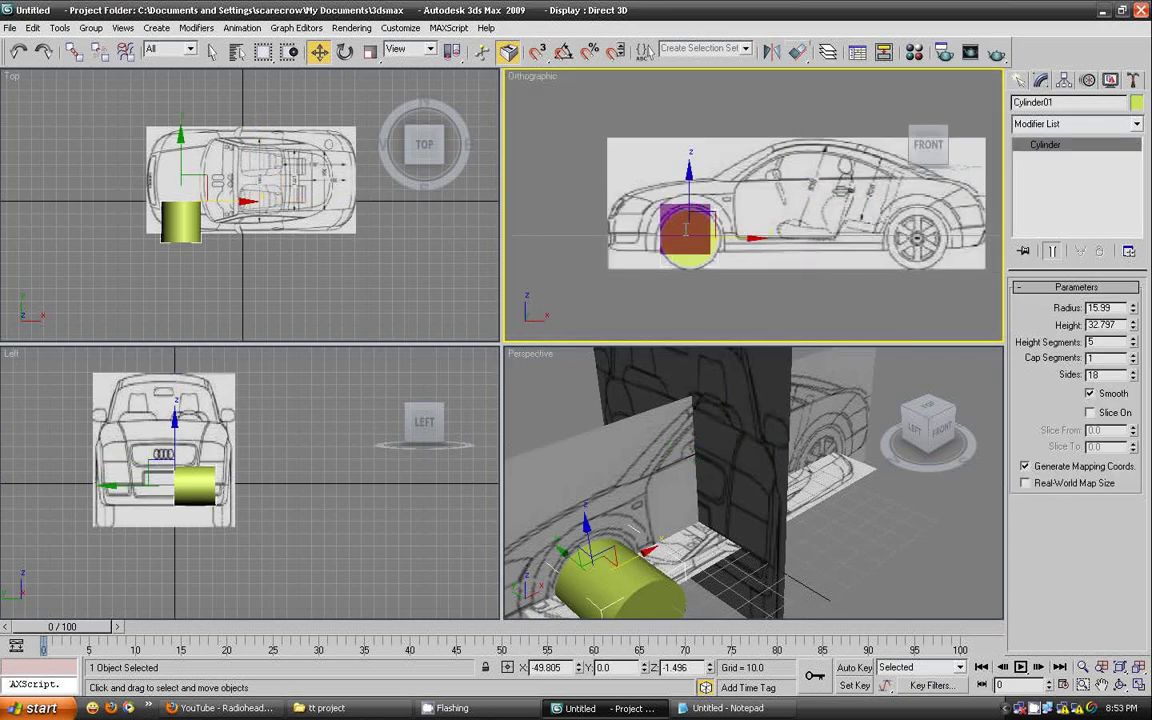
pyautogui.press('Delete')
pyautogui.scroll(3, 689, 231)
pyautogui.scroll(-4, 640, 250)
pyautogui.scroll(1, 572, 259)
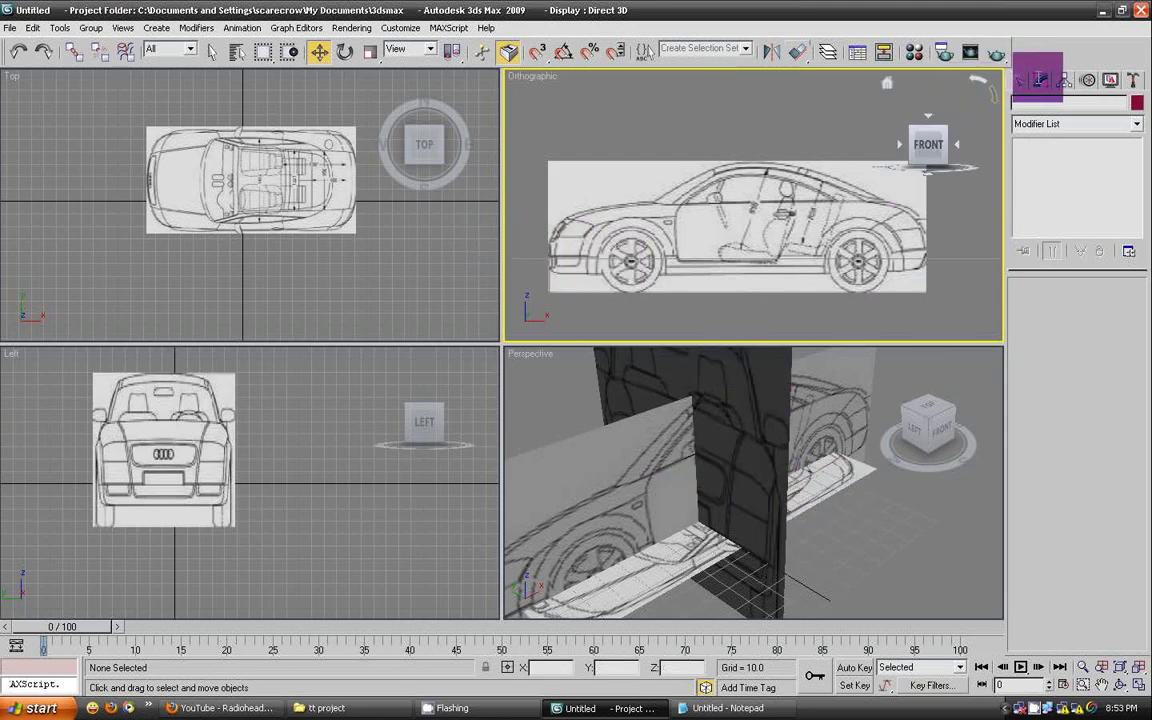
pyautogui.click(861, 185)
pyautogui.scroll(2, 874, 190)
pyautogui.scroll(-1, 890, 185)
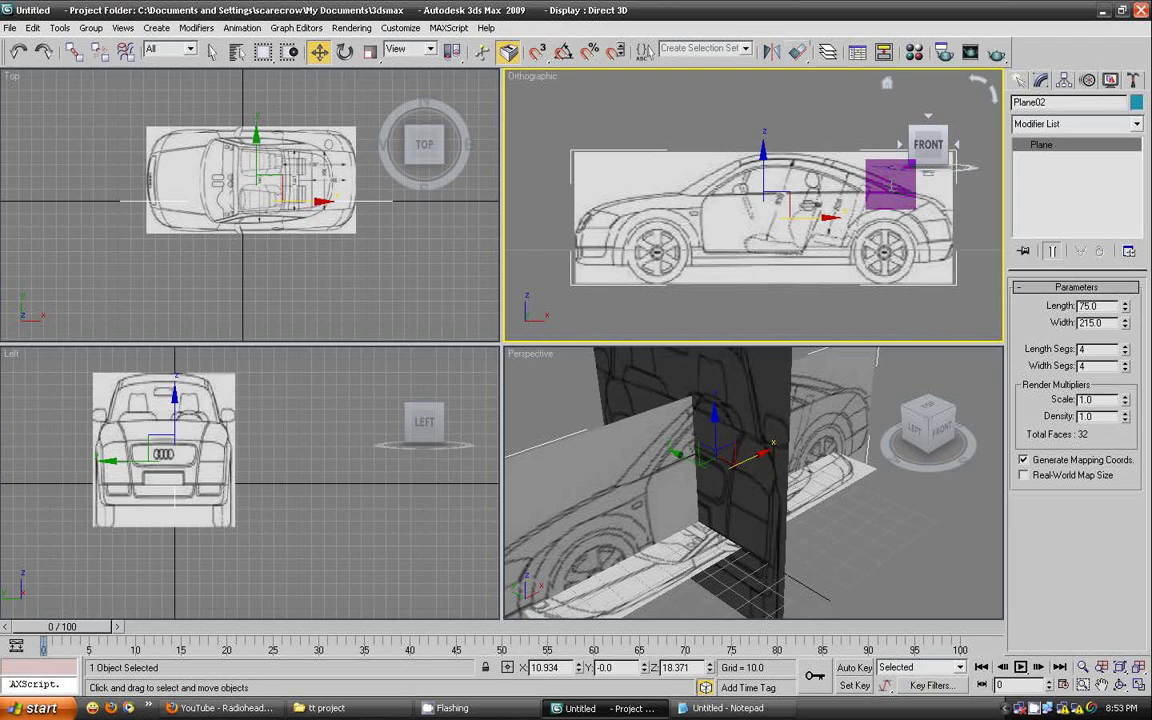
pyautogui.click(268, 172)
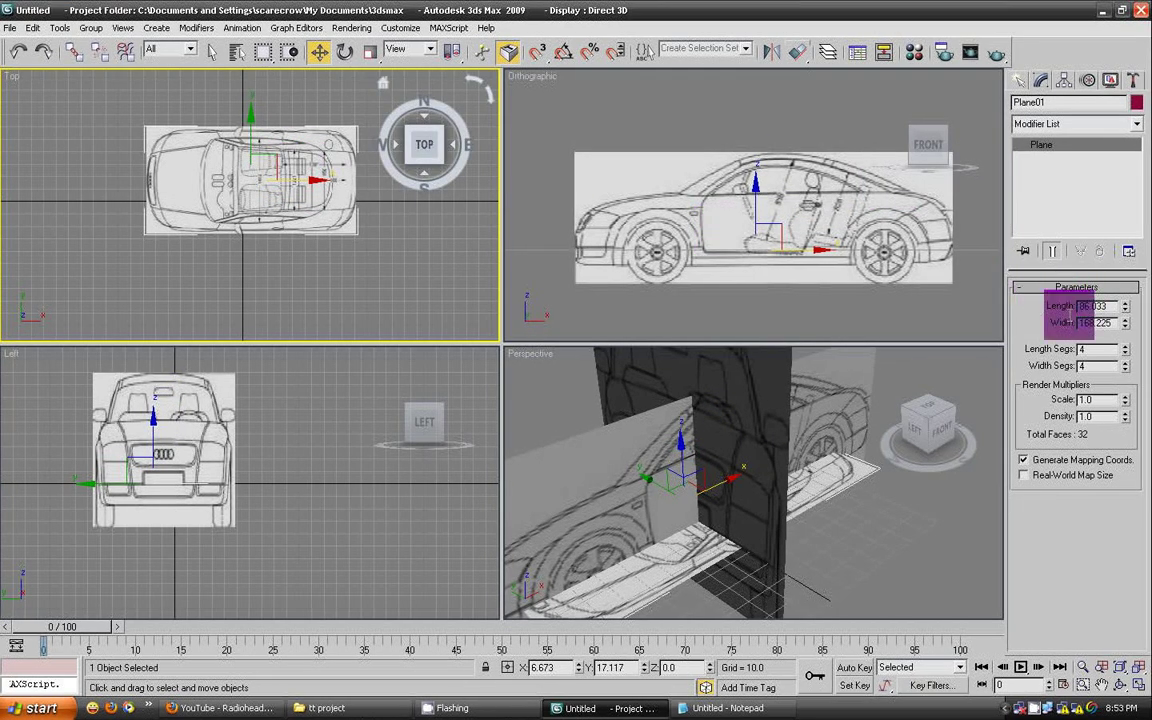
# Confirm the top plane's width of 215 and set the front plane's length to 75.
pyautogui.write('12')
pyautogui.press('Return')
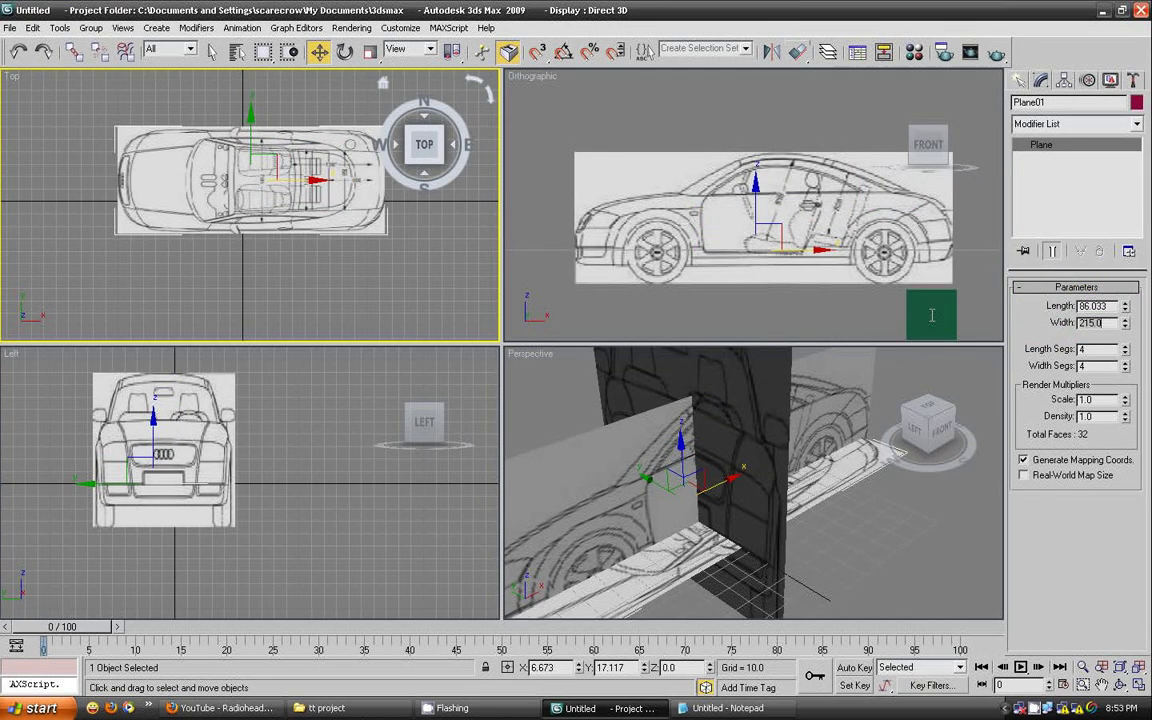
pyautogui.click(150, 400)
pyautogui.click(1108, 323)
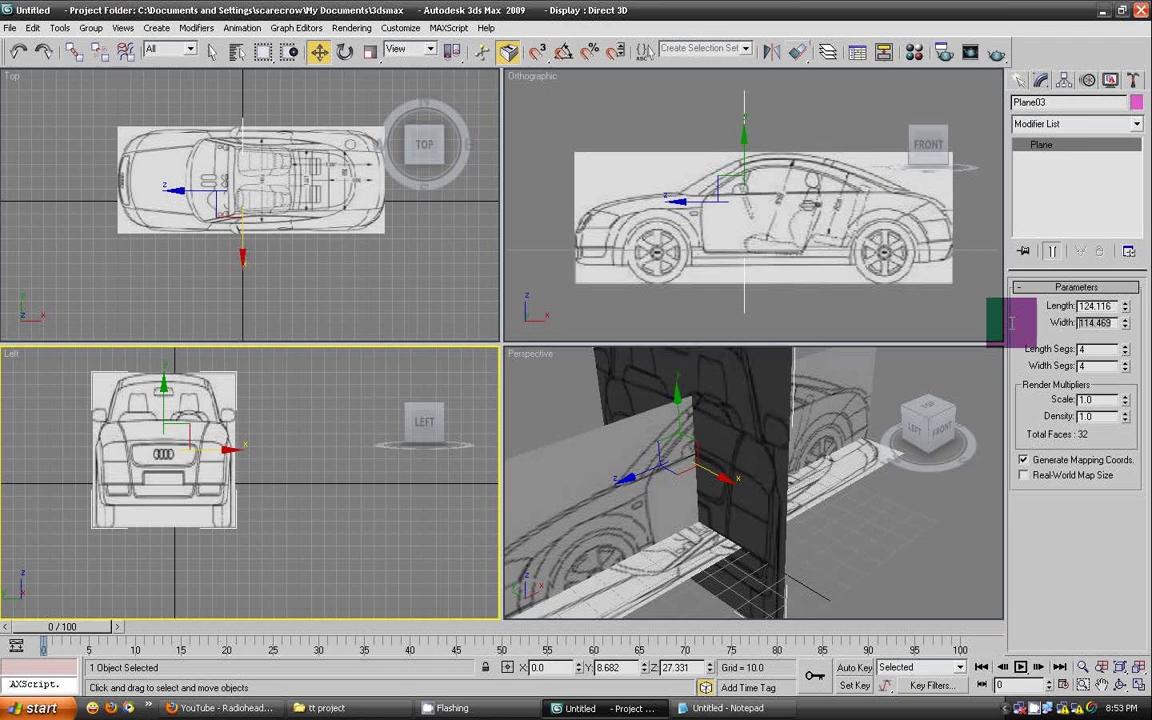
pyautogui.click(1100, 306)
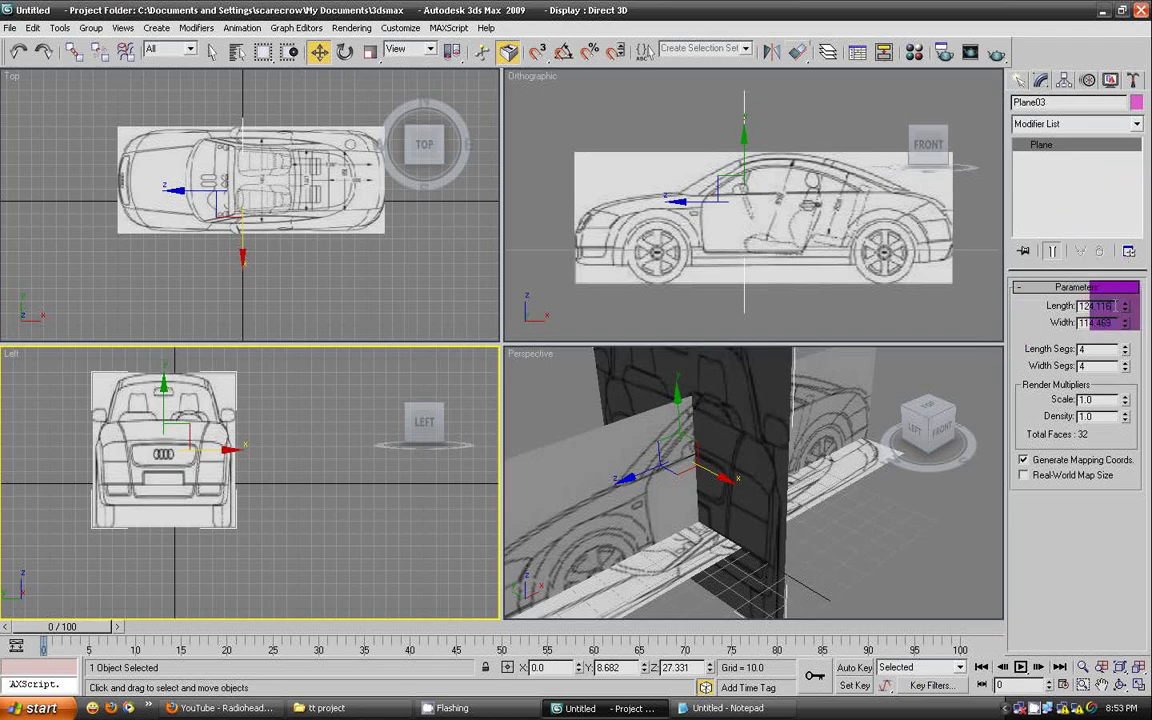
pyautogui.write('75')
pyautogui.press('Return')
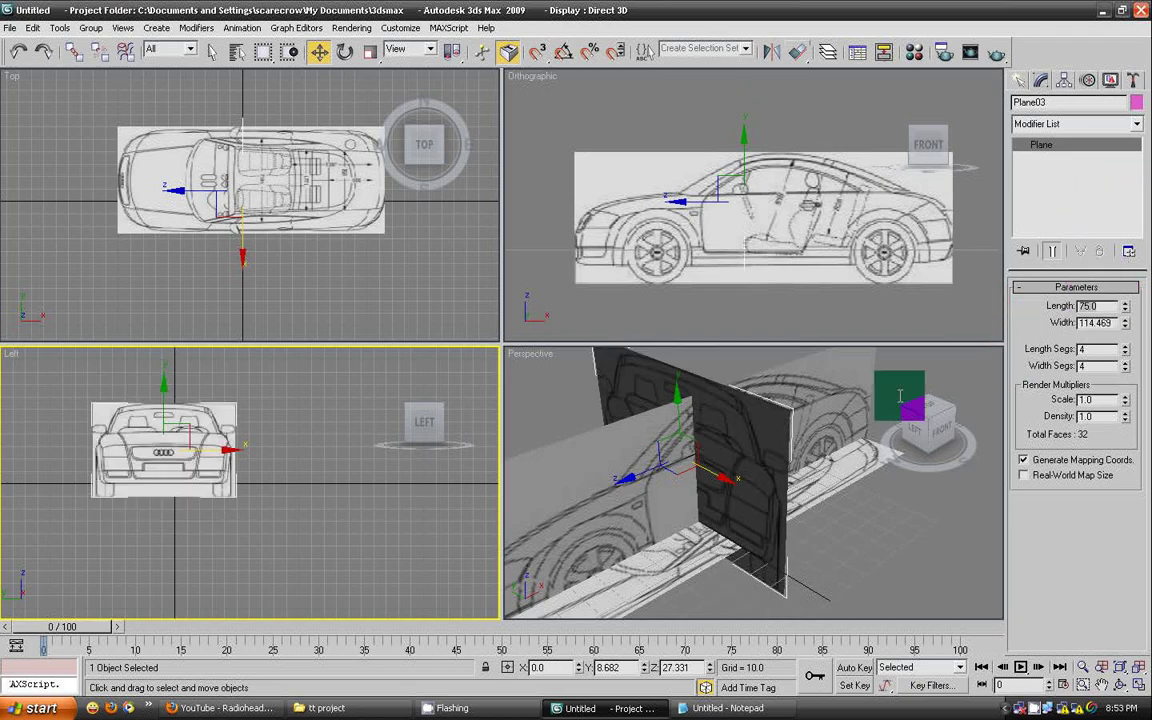
# Set the front plane's width to 110, leaving the top plane at 110 by 215.
pyautogui.scroll(2, 350, 510)
pyautogui.moveTo(350, 510); pyautogui.dragTo(356, 540, button='middle')
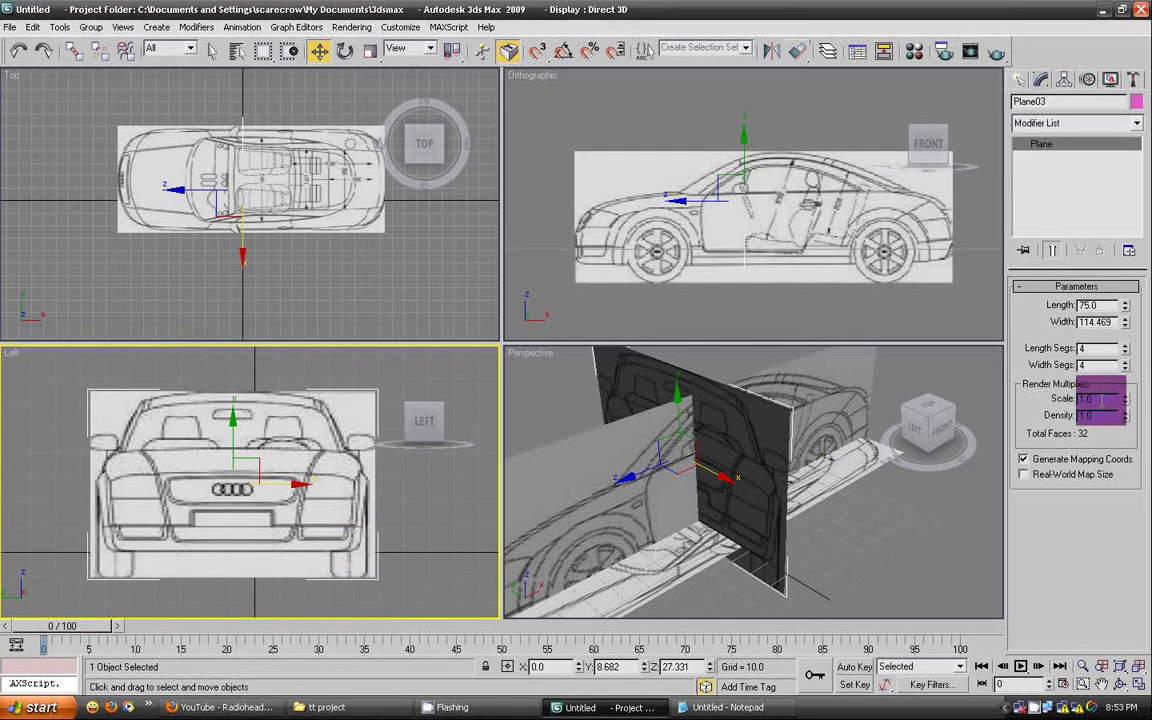
pyautogui.click(1100, 322)
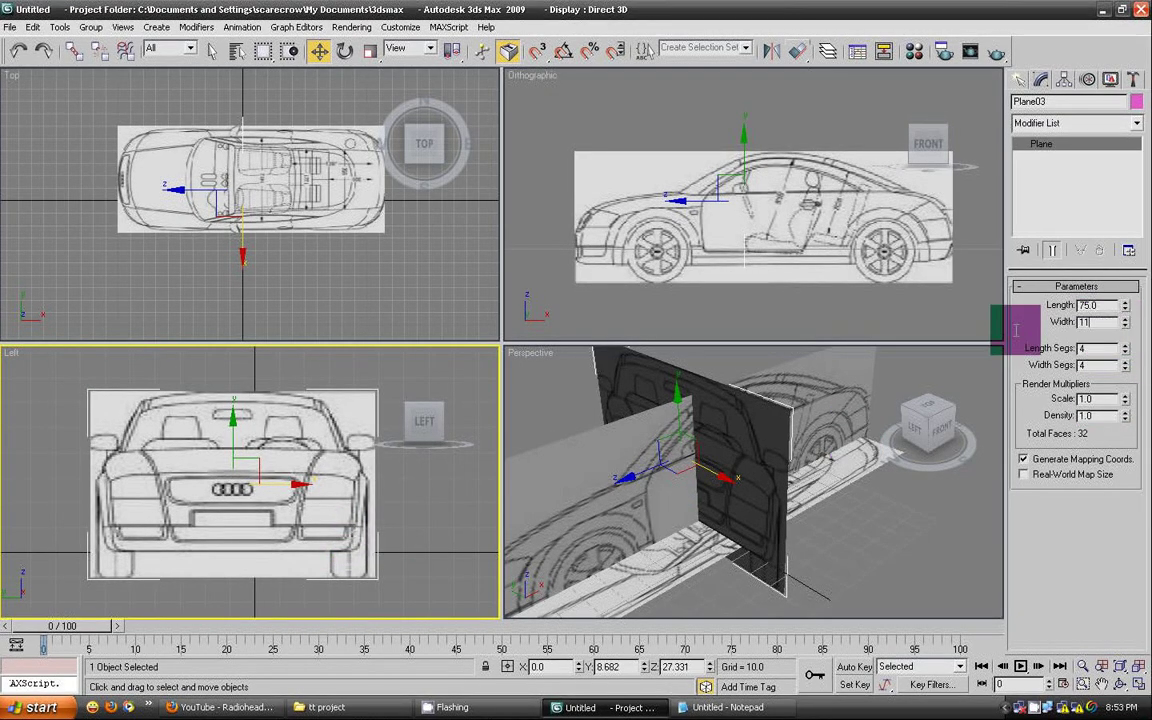
pyautogui.write('10')
pyautogui.press('Return')
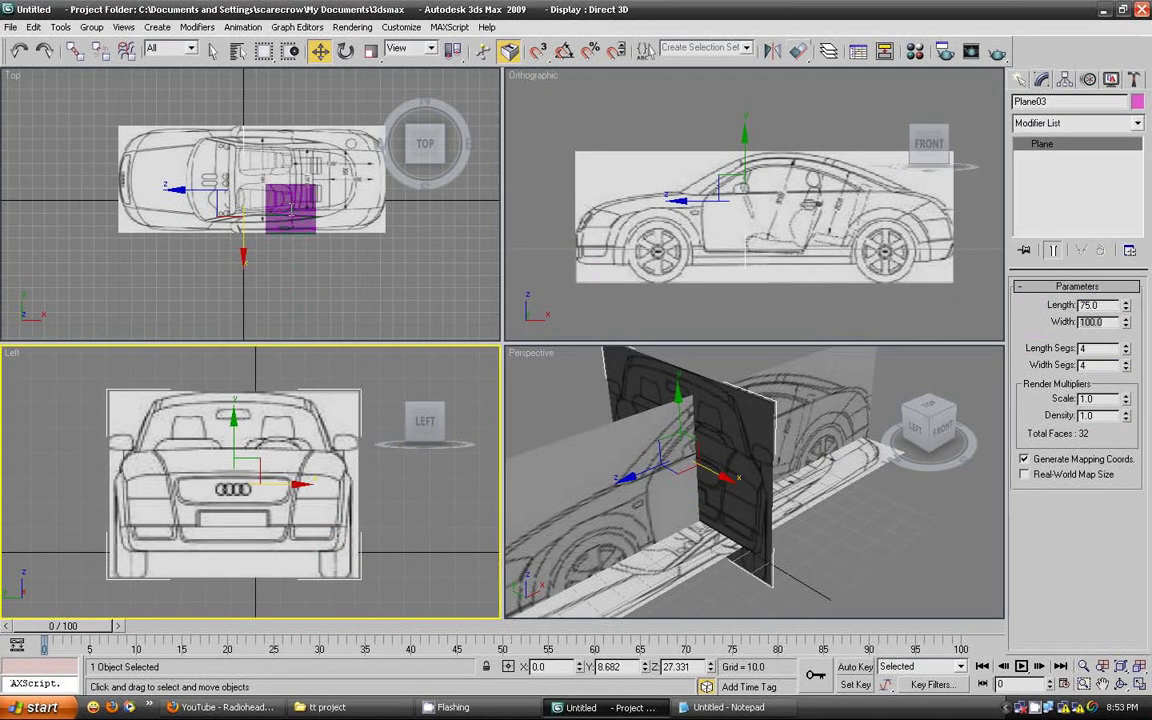
pyautogui.click(240, 230)
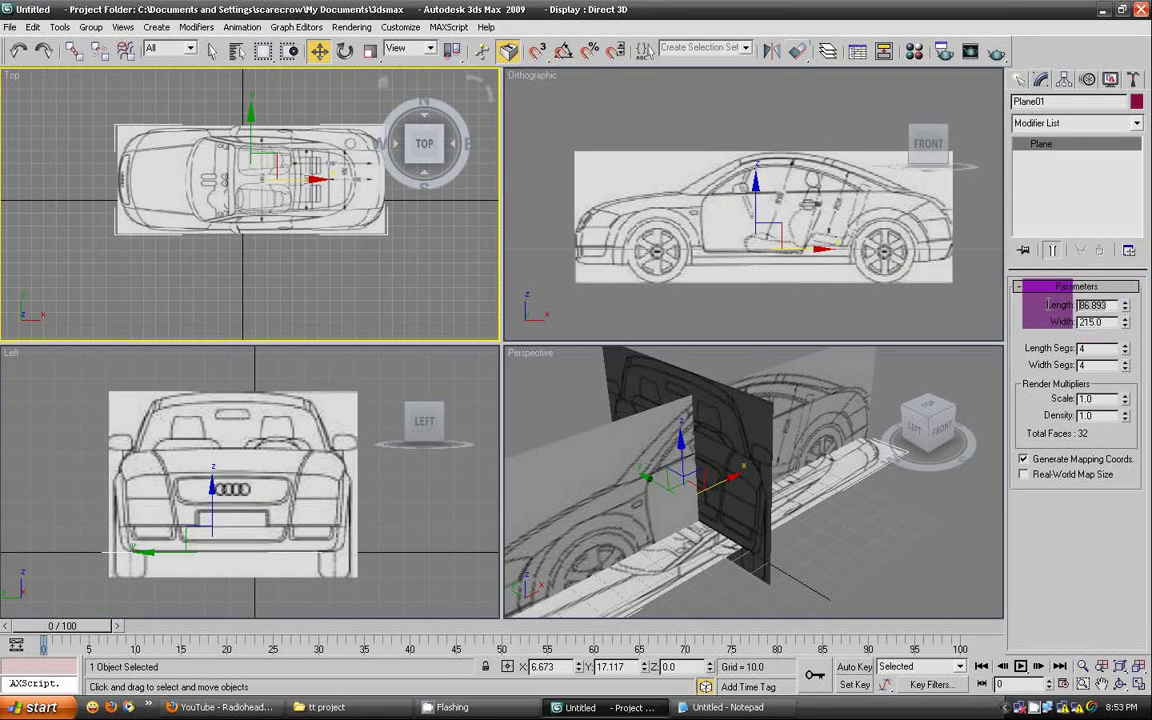
pyautogui.press('Return')
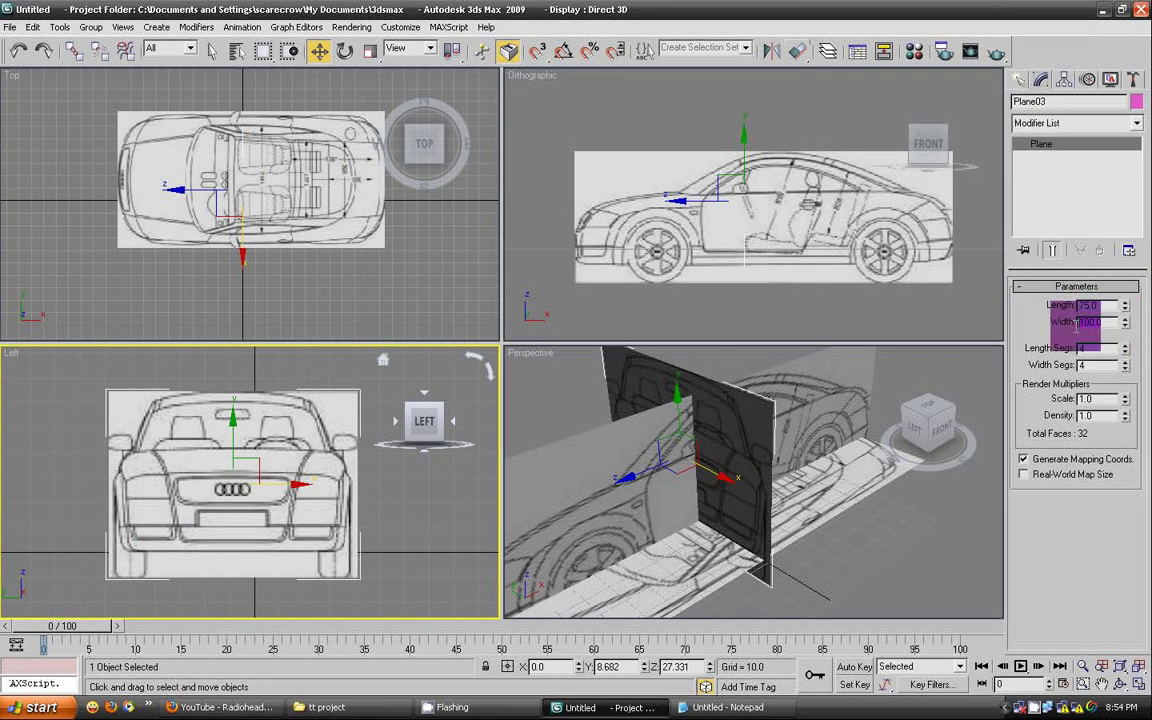
pyautogui.write('110')
pyautogui.press('Return')
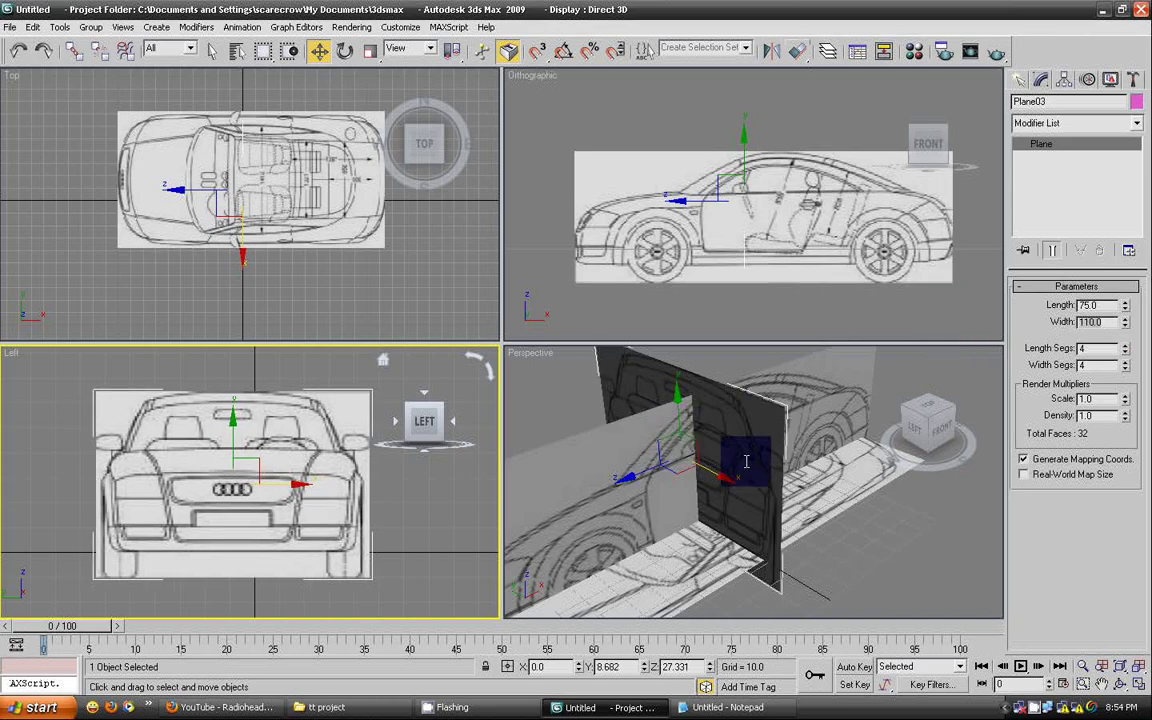
pyautogui.click(753, 477)
# Shift the top-view plane slightly along the car's length.
pyautogui.click(735, 258)
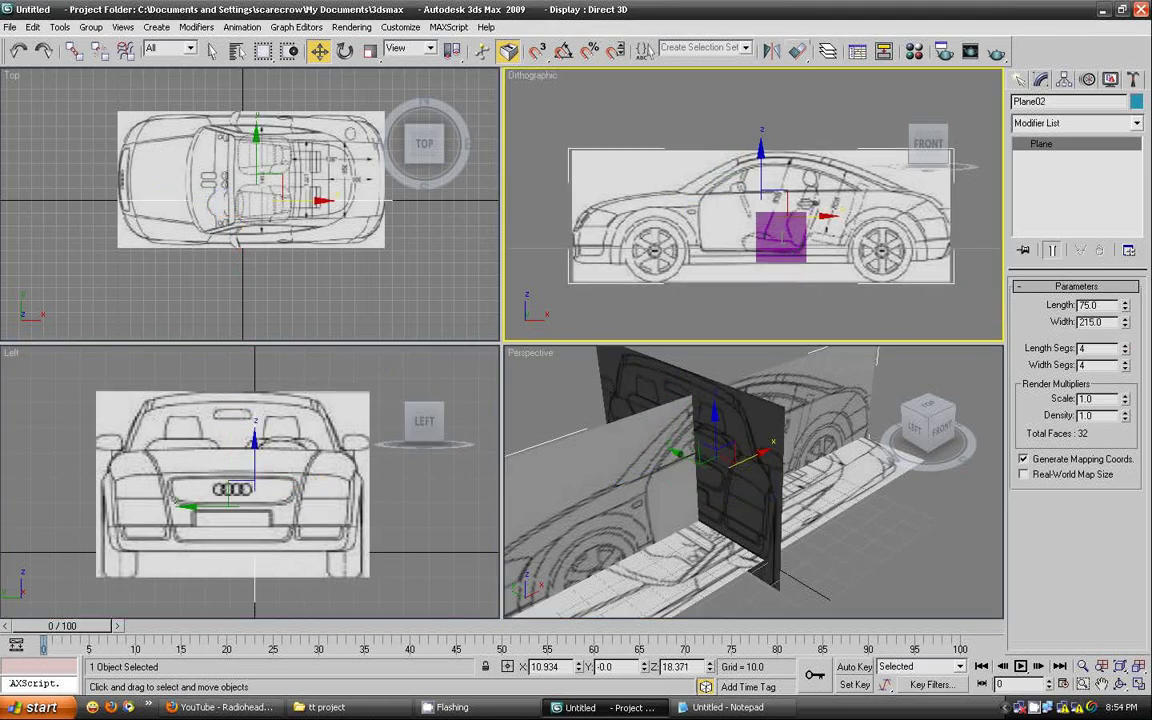
pyautogui.scroll(-2, 770, 250)
pyautogui.scroll(2, 400, 250)
pyautogui.click(250, 190)
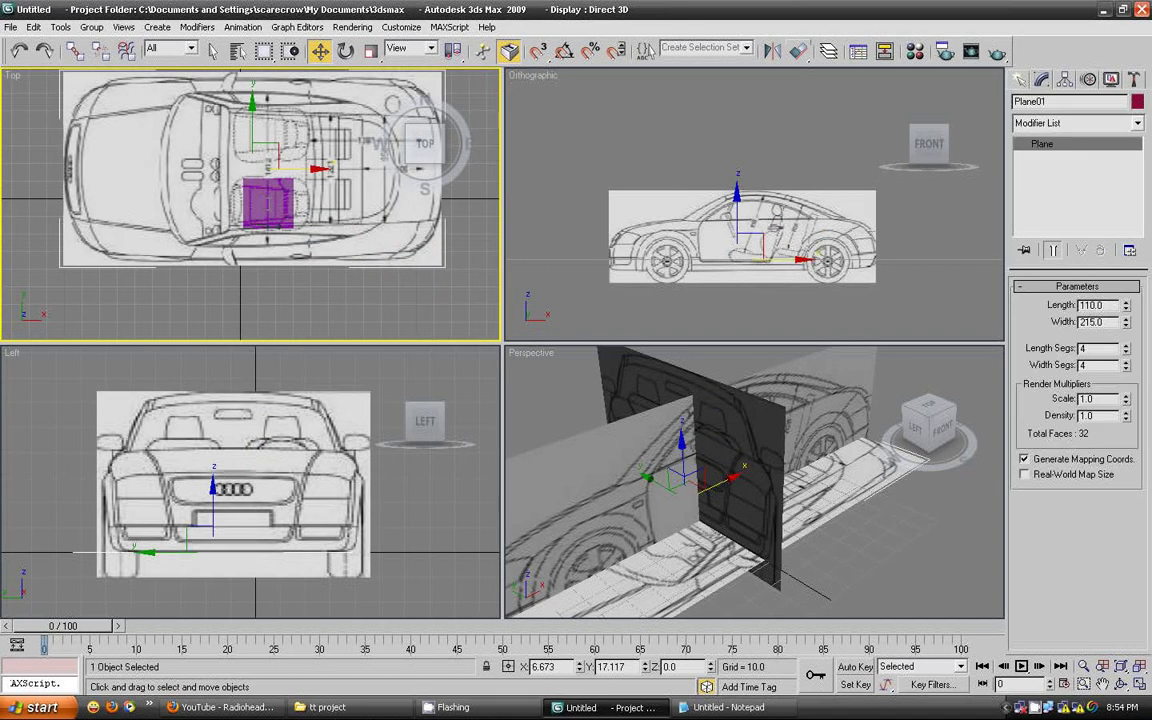
pyautogui.scroll(1, 309, 234)
pyautogui.scroll(2, 307, 408)
pyautogui.scroll(-3, 825, 527)
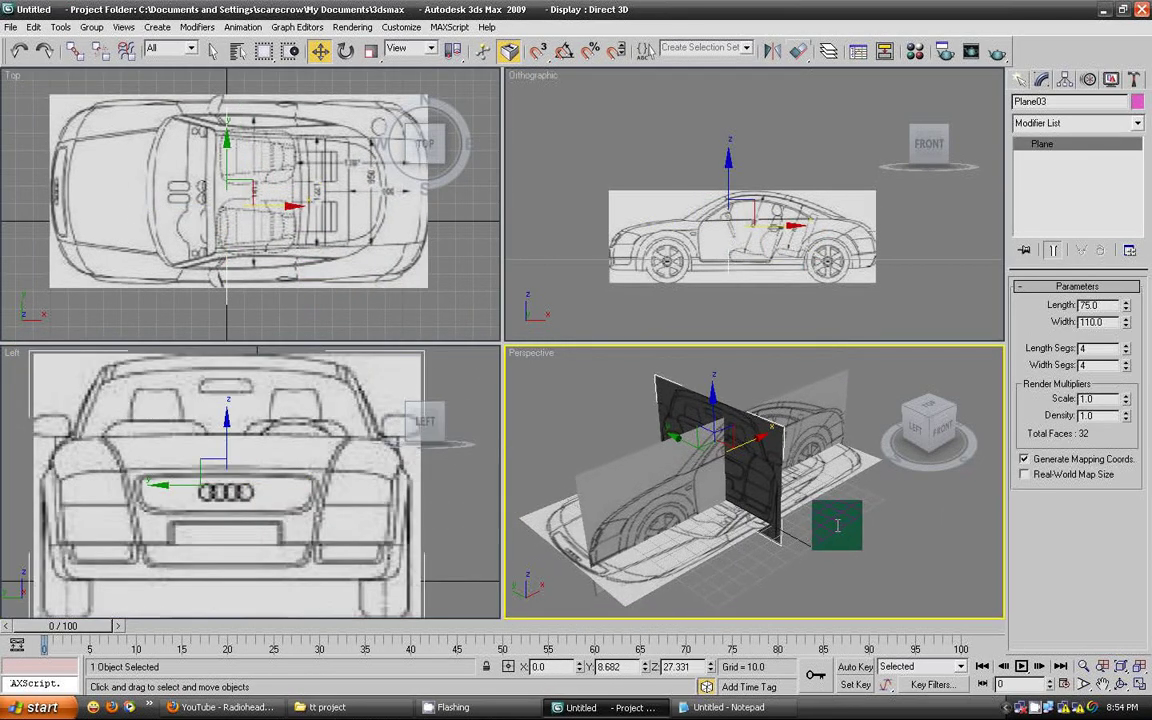
pyautogui.scroll(3, 757, 545)
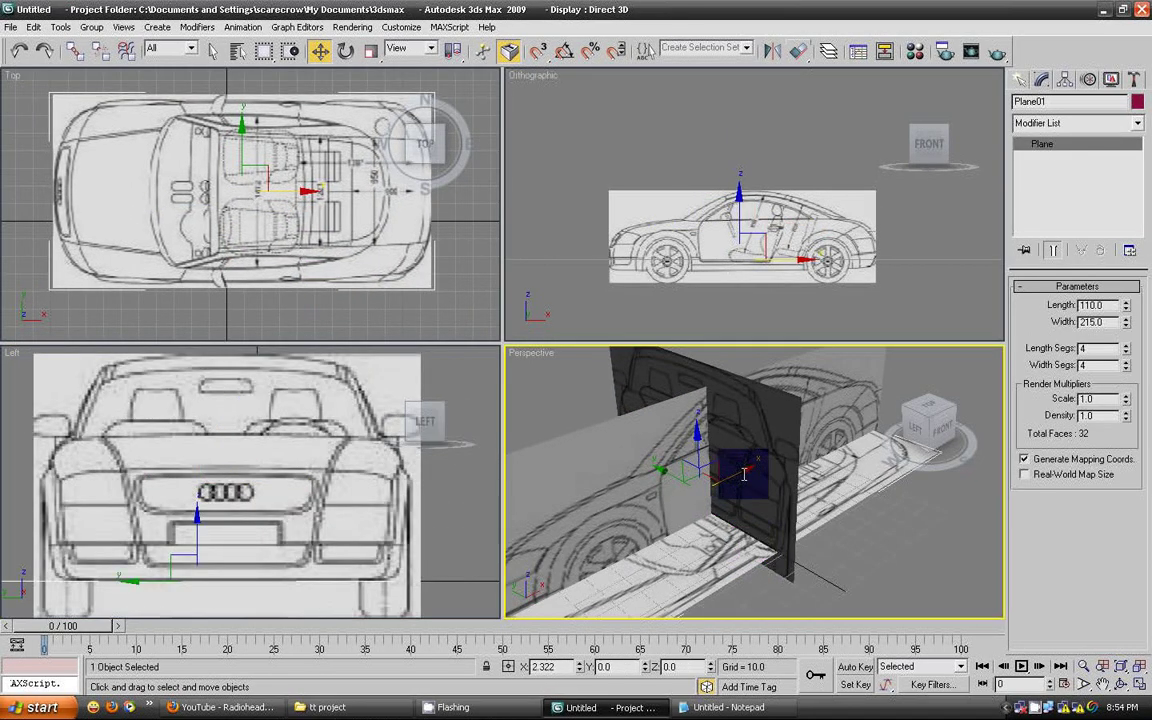
pyautogui.moveTo(757, 545); pyautogui.dragTo(828, 441)
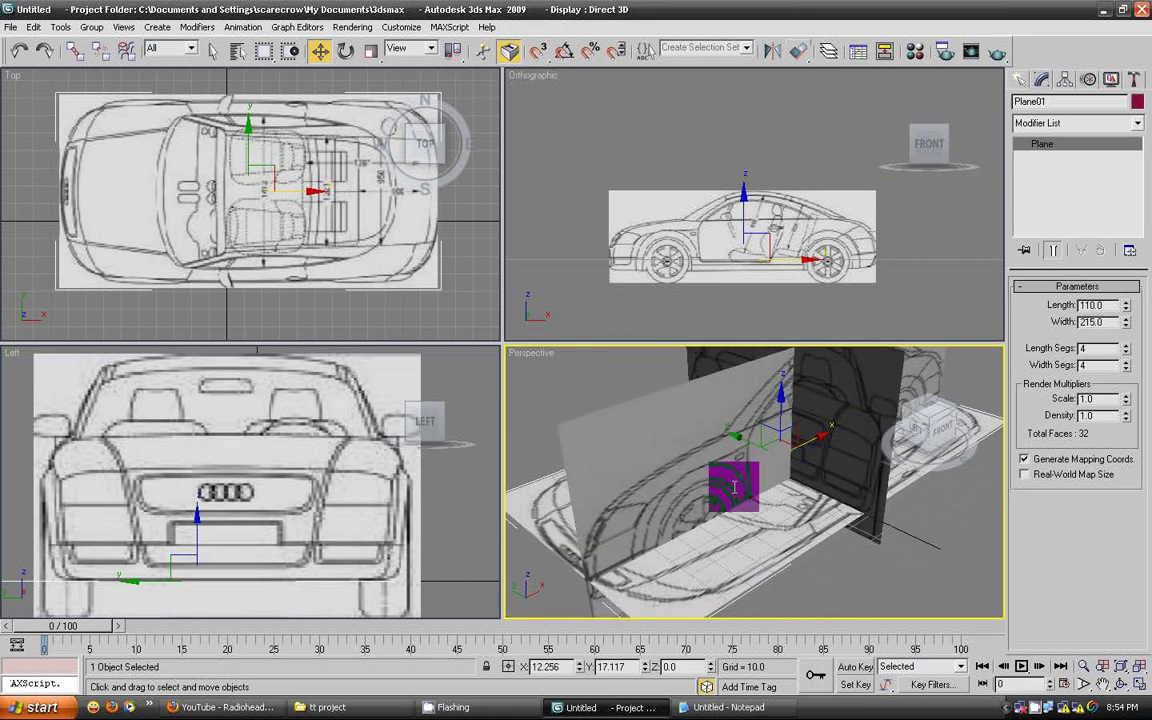
# Push the side-view plane back away from the car's centre along Y.
pyautogui.click(650, 455)
pyautogui.moveTo(740, 395); pyautogui.dragTo(645, 345)
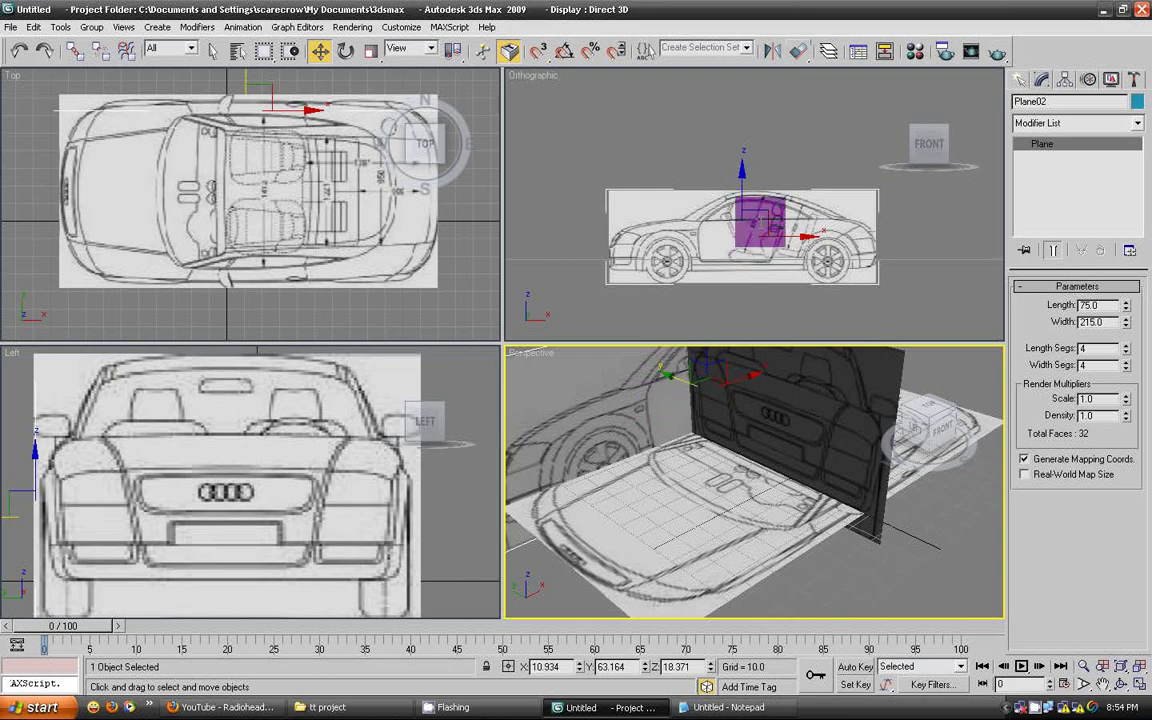
pyautogui.scroll(2, 713, 255)
pyautogui.scroll(1, 713, 255)
pyautogui.hotkey('ctrl', 'z')
pyautogui.hotkey('ctrl', 'z')
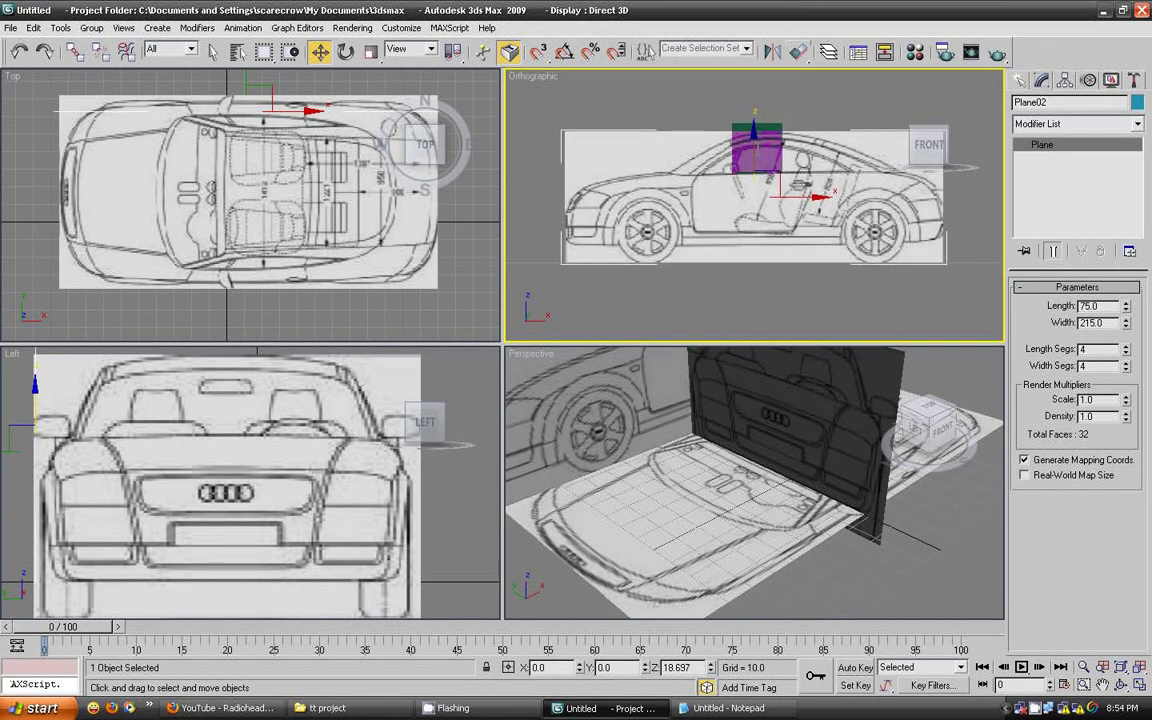
pyautogui.click(780, 440)
pyautogui.keyDown('alt'); pyautogui.moveTo(720, 430); pyautogui.dragTo(755, 430, button='middle'); pyautogui.keyUp('alt')
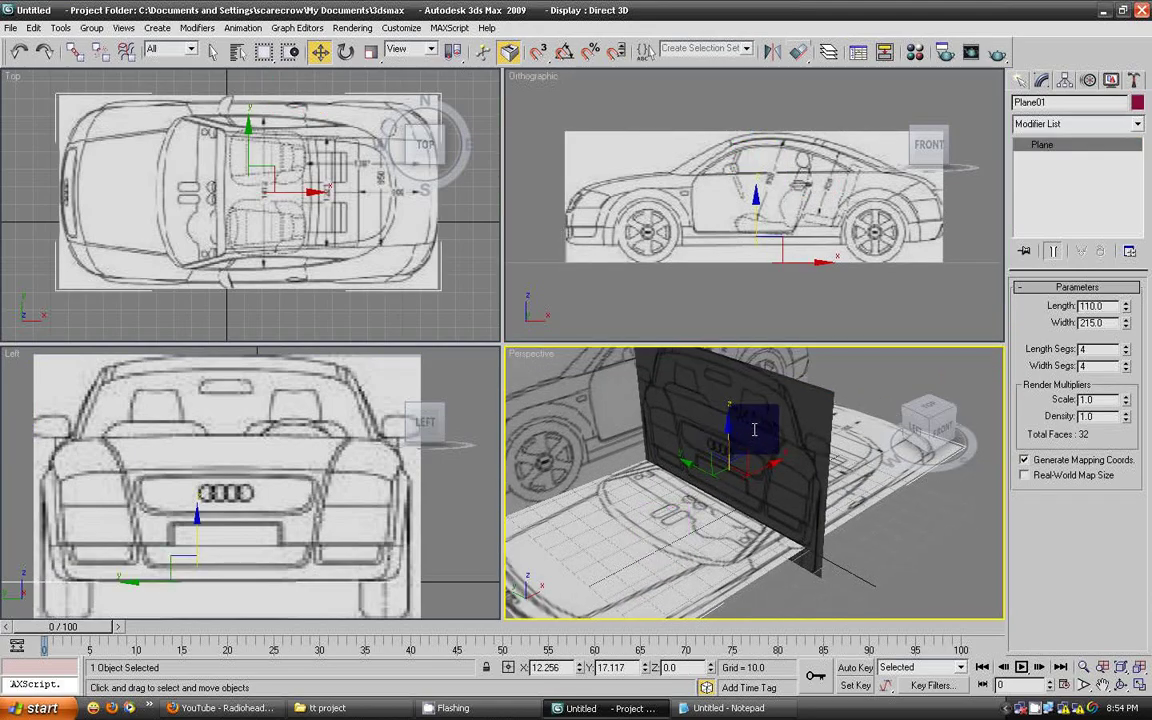
# Raise the front-view plane and slide it along X beyond the car's end.
pyautogui.click(755, 430)
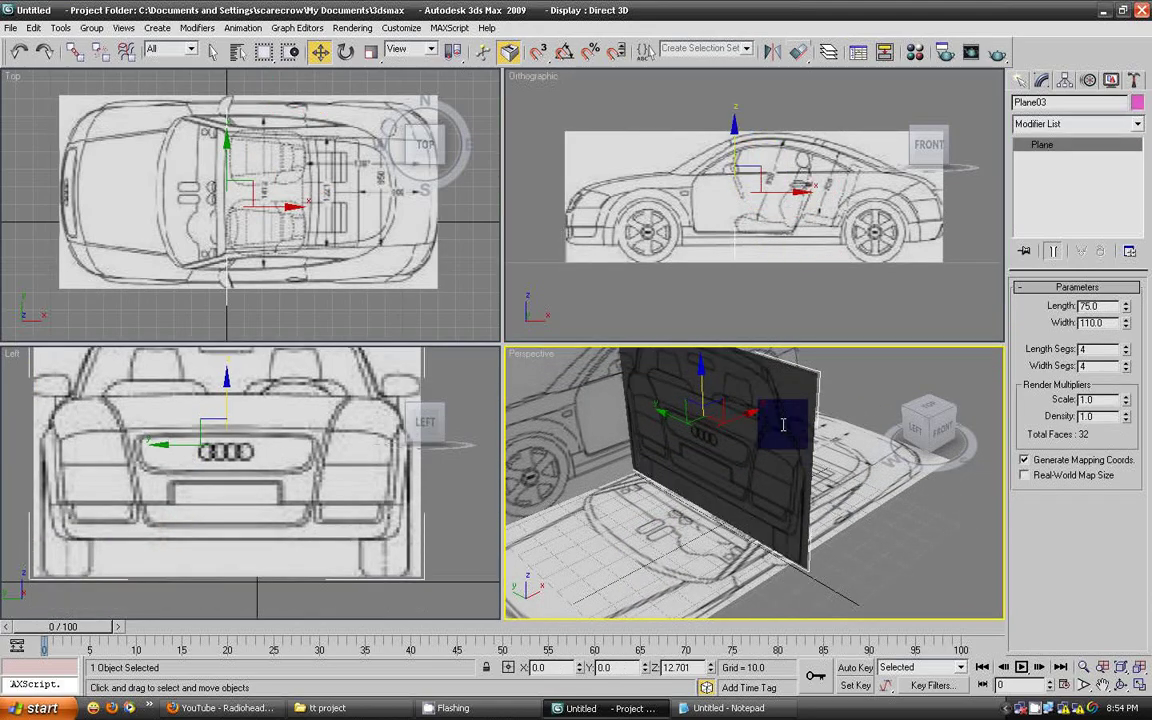
pyautogui.moveTo(792, 443); pyautogui.dragTo(793, 437)
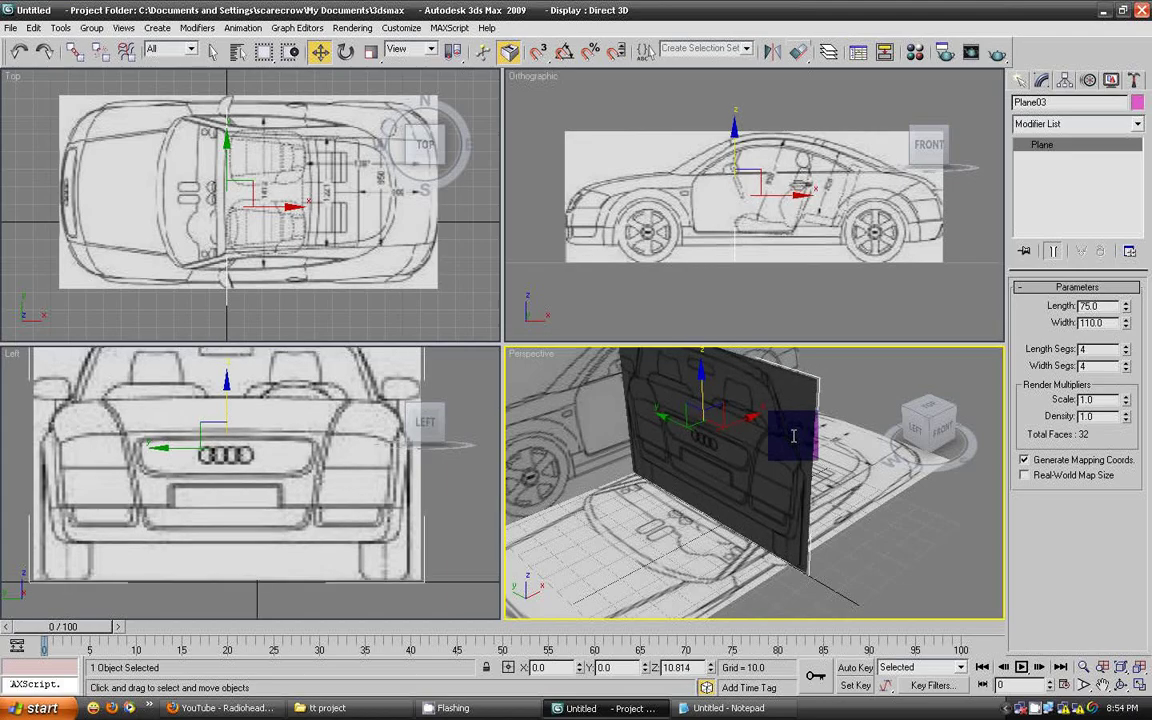
pyautogui.moveTo(824, 240); pyautogui.dragTo(737, 262, button='middle')
pyautogui.moveTo(716, 216)
pyautogui.mouseDown()
pyautogui.moveTo(770, 216)
pyautogui.moveTo(928, 175)
pyautogui.moveTo(920, 180)
pyautogui.mouseUp()
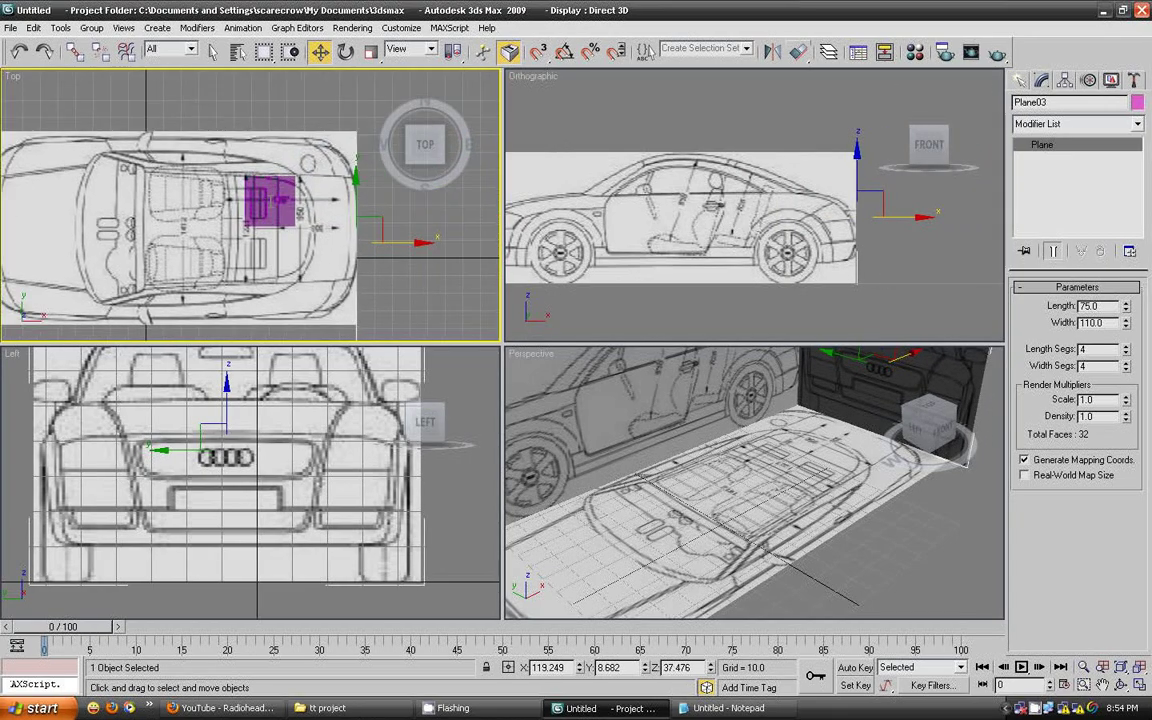
# Slide the front-view plane along Y in the Top view to center it on the car.
pyautogui.moveTo(442, 178); pyautogui.dragTo(352, 178, button='middle')
pyautogui.moveTo(354, 183); pyautogui.dragTo(354, 167)
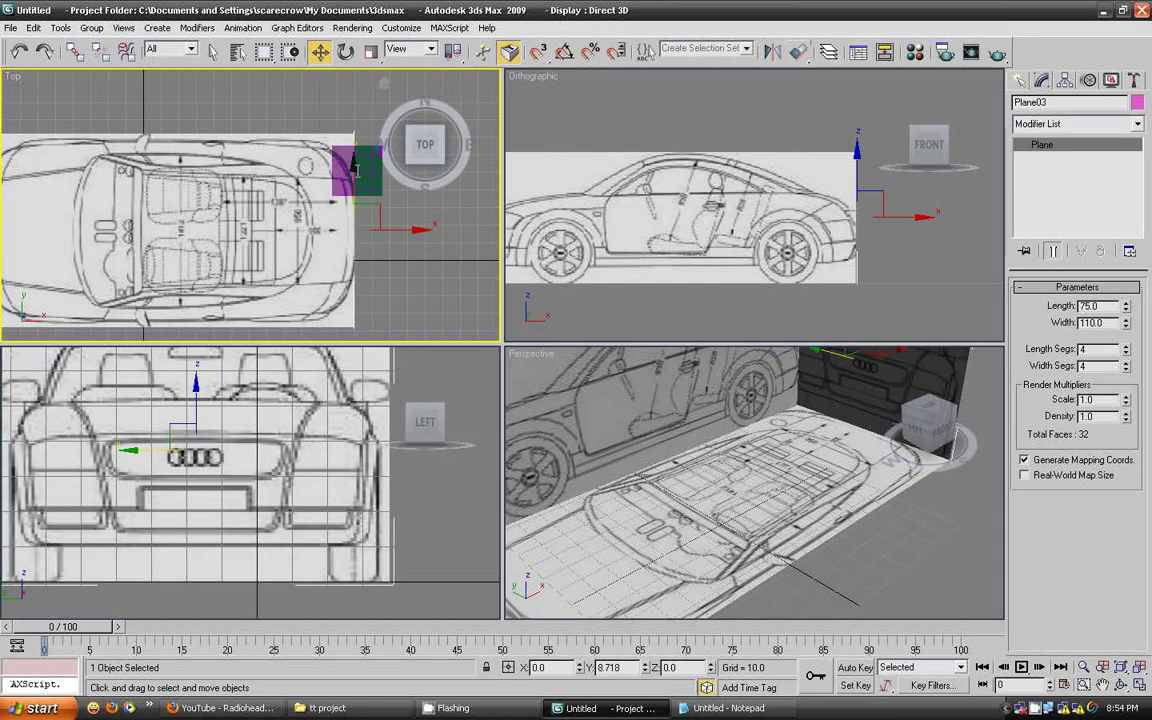
pyautogui.scroll(-3, 354, 167)
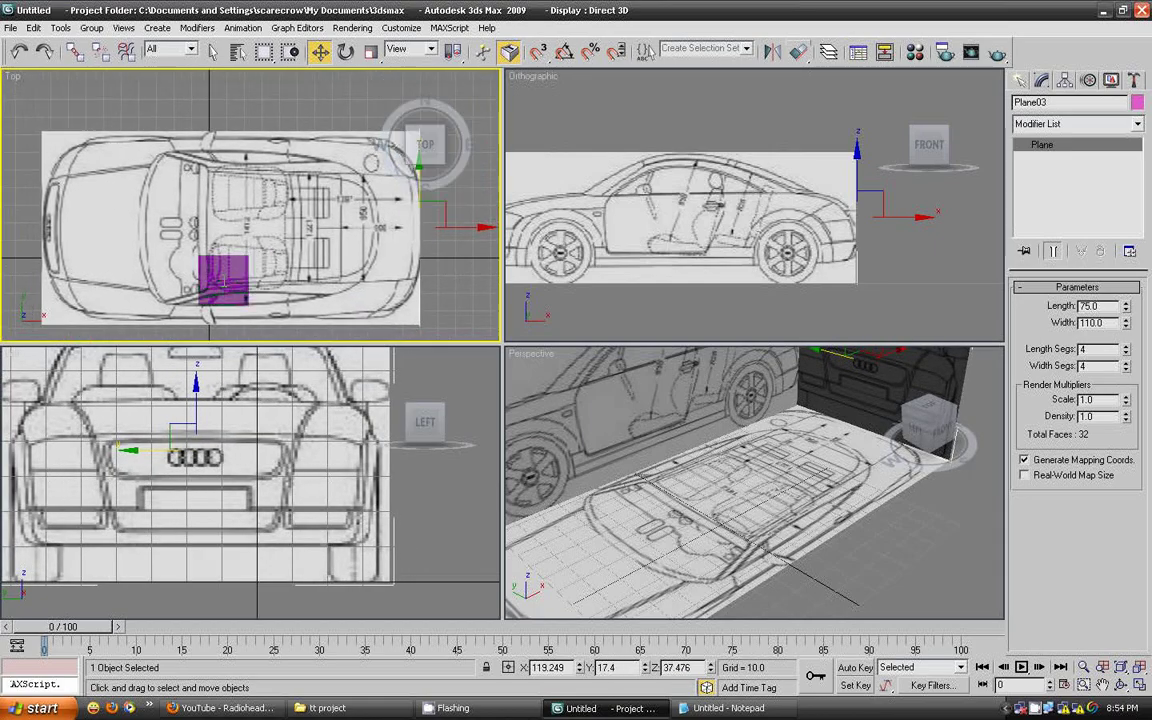
pyautogui.click(672, 211)
# Select the side-view plane and zoom the Top view to check the alignment.
pyautogui.click(780, 250)
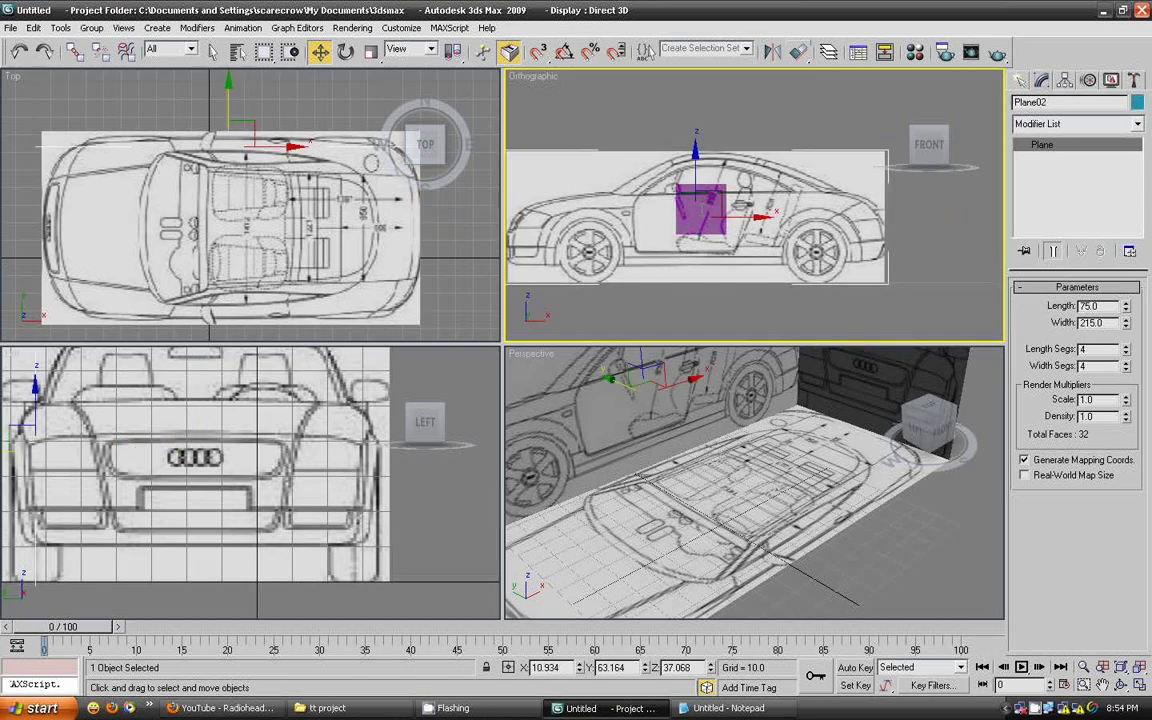
pyautogui.scroll(1, 296, 291)
pyautogui.moveTo(296, 291)
pyautogui.mouseDown(button='middle')
pyautogui.moveTo(267, 190)
pyautogui.moveTo(317, 168)
pyautogui.mouseUp(button='middle')
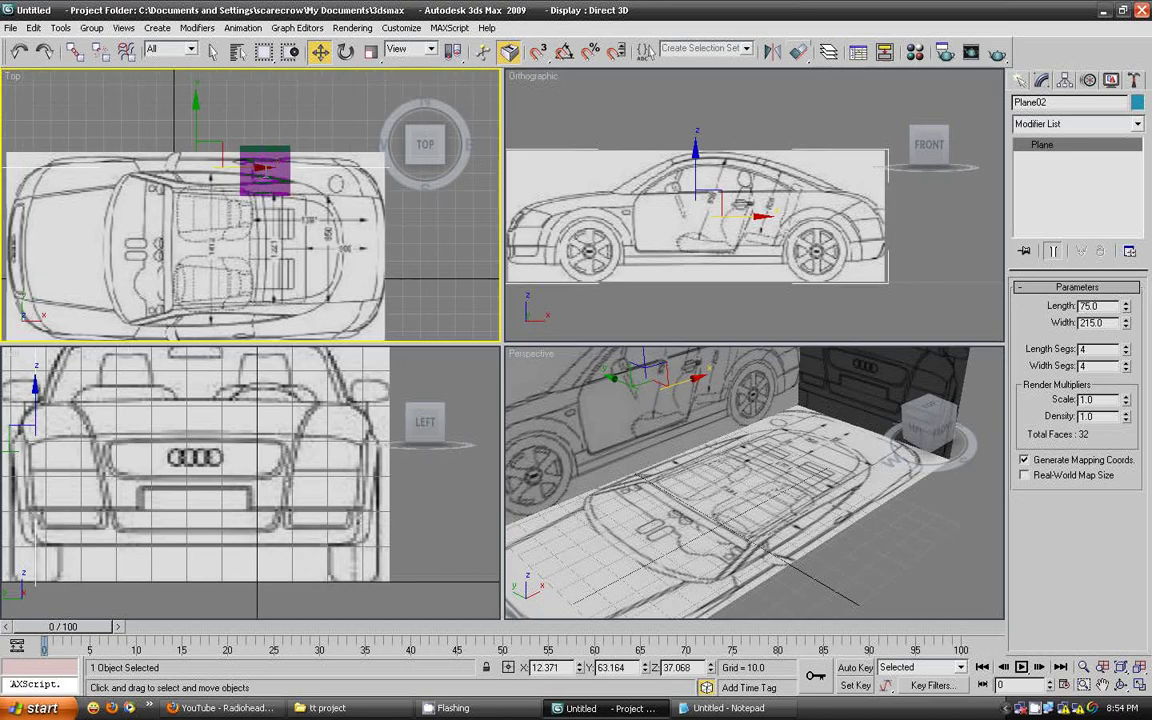
pyautogui.scroll(3, 334, 257)
pyautogui.scroll(3, 250, 280)
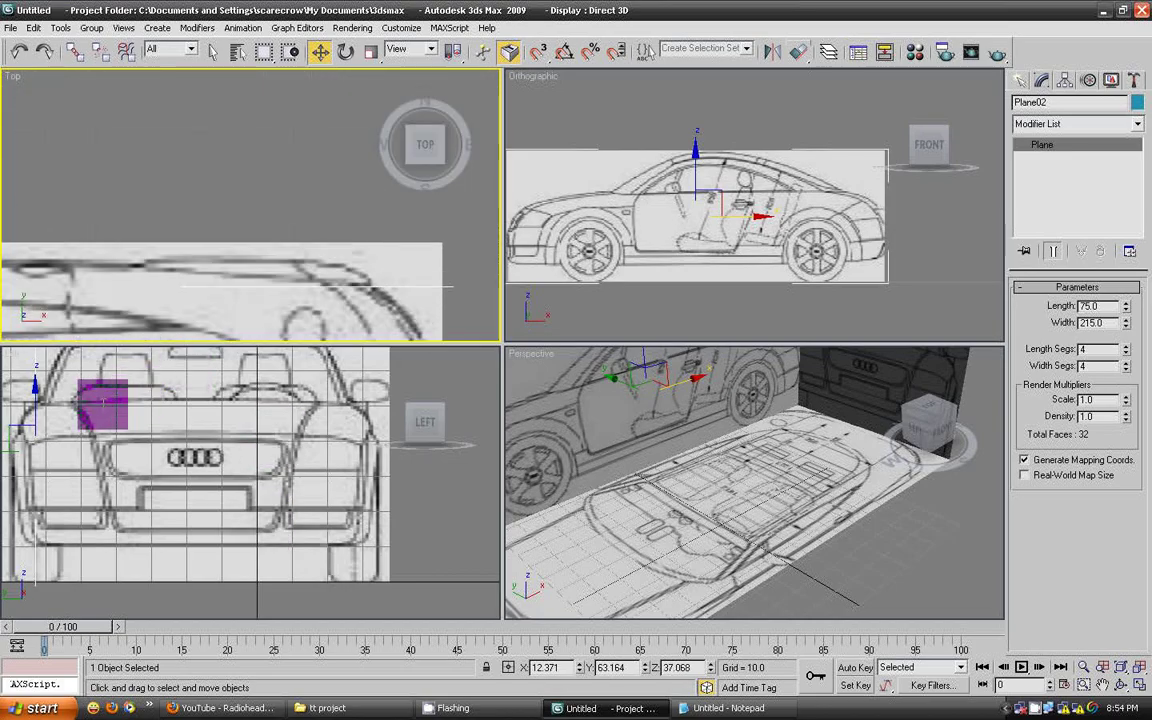
pyautogui.scroll(3, 187, 280)
pyautogui.scroll(-4, 187, 280)
pyautogui.scroll(-1, 248, 230)
pyautogui.scroll(-2, 182, 451)
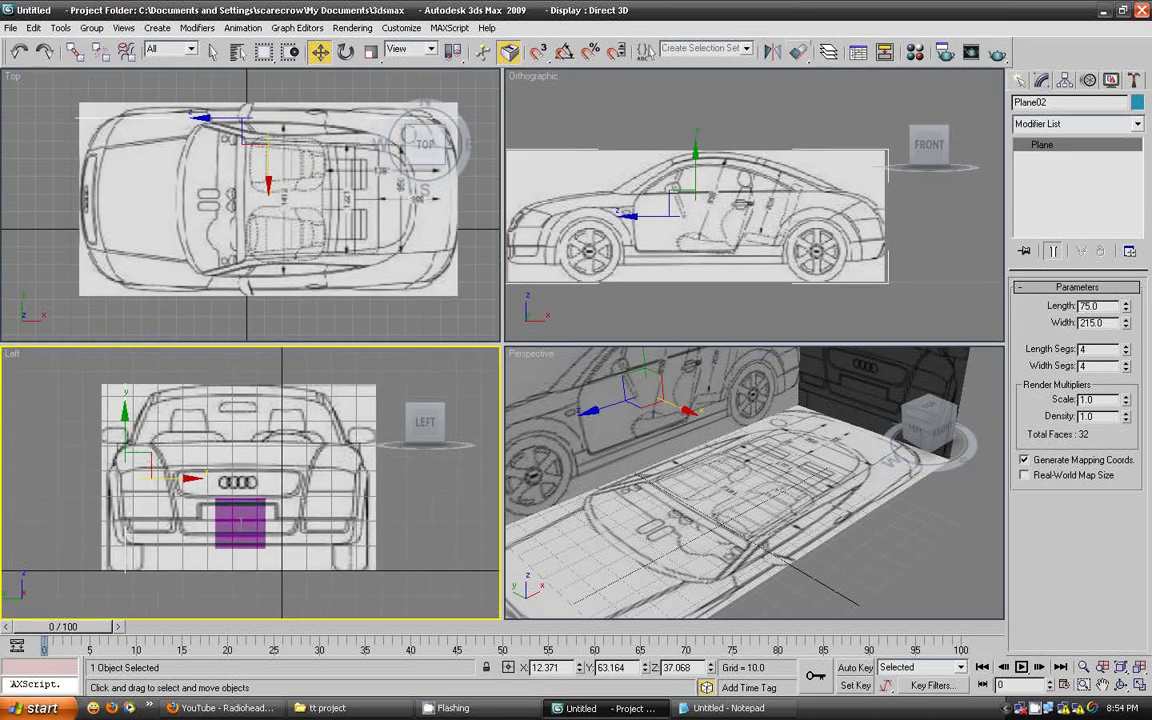
# Orbit the Perspective view and drag the front-view plane farther out along X.
pyautogui.click(776, 506)
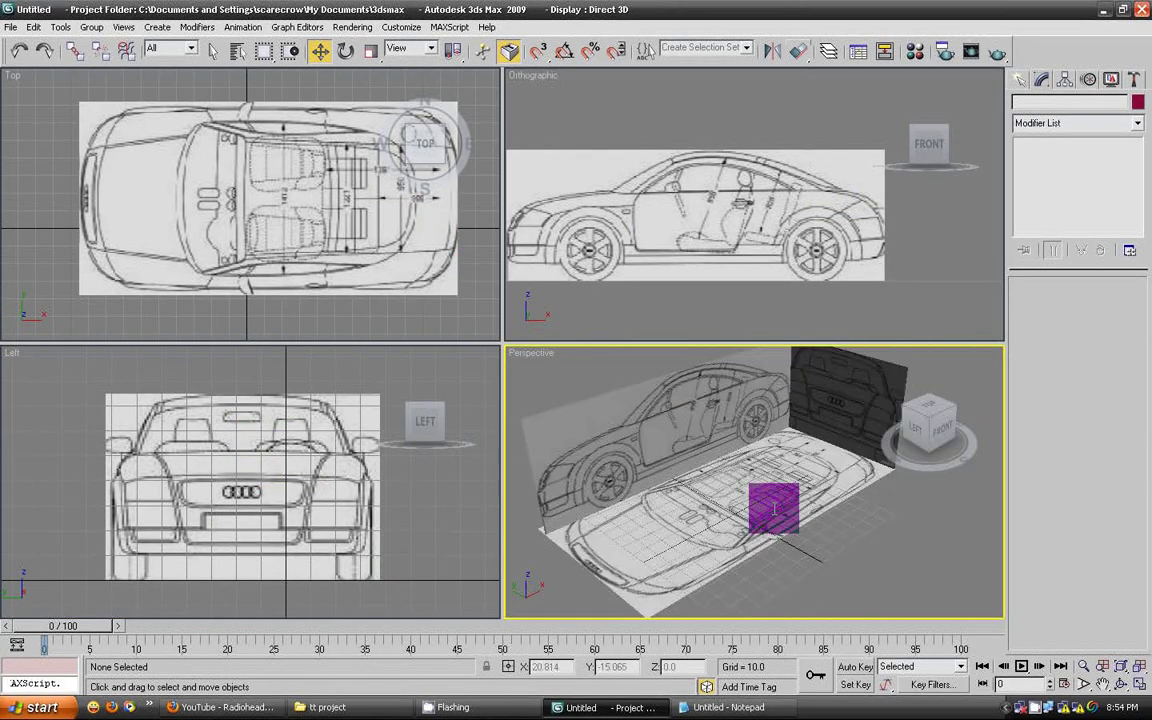
pyautogui.keyDown('alt'); pyautogui.moveTo(776, 506); pyautogui.dragTo(785, 513, button='middle'); pyautogui.keyUp('alt')
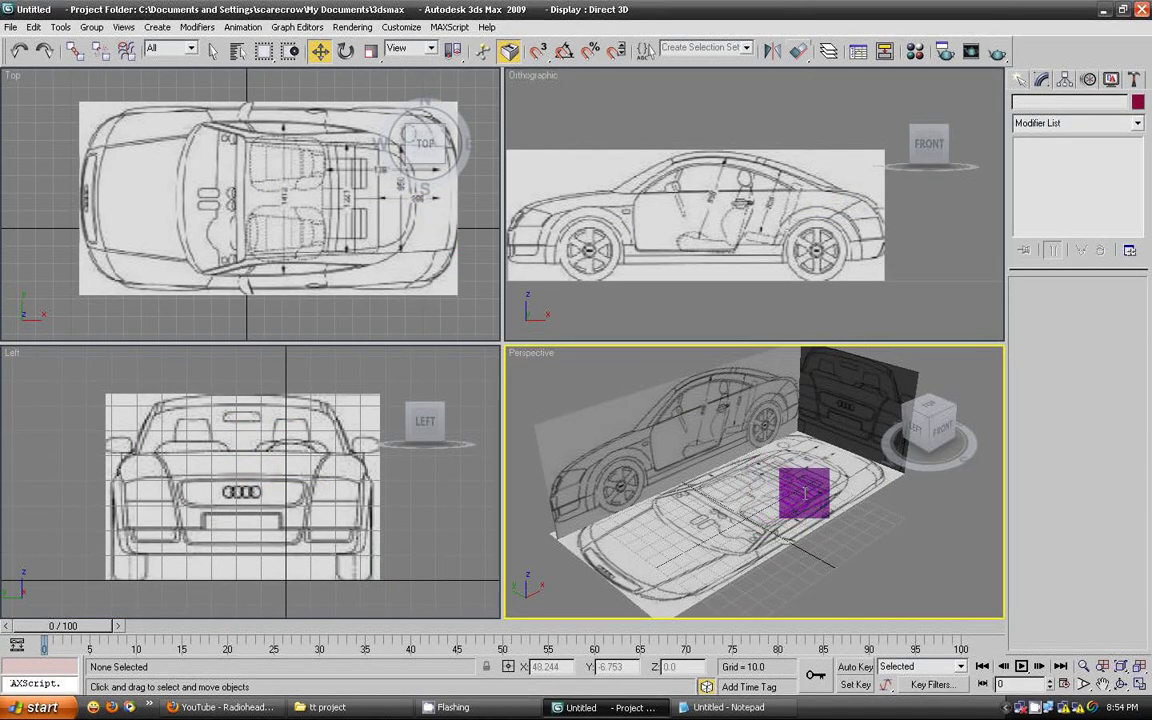
pyautogui.click(650, 410)
pyautogui.keyDown('alt'); pyautogui.moveTo(658, 411); pyautogui.dragTo(700, 430, button='middle'); pyautogui.keyUp('alt')
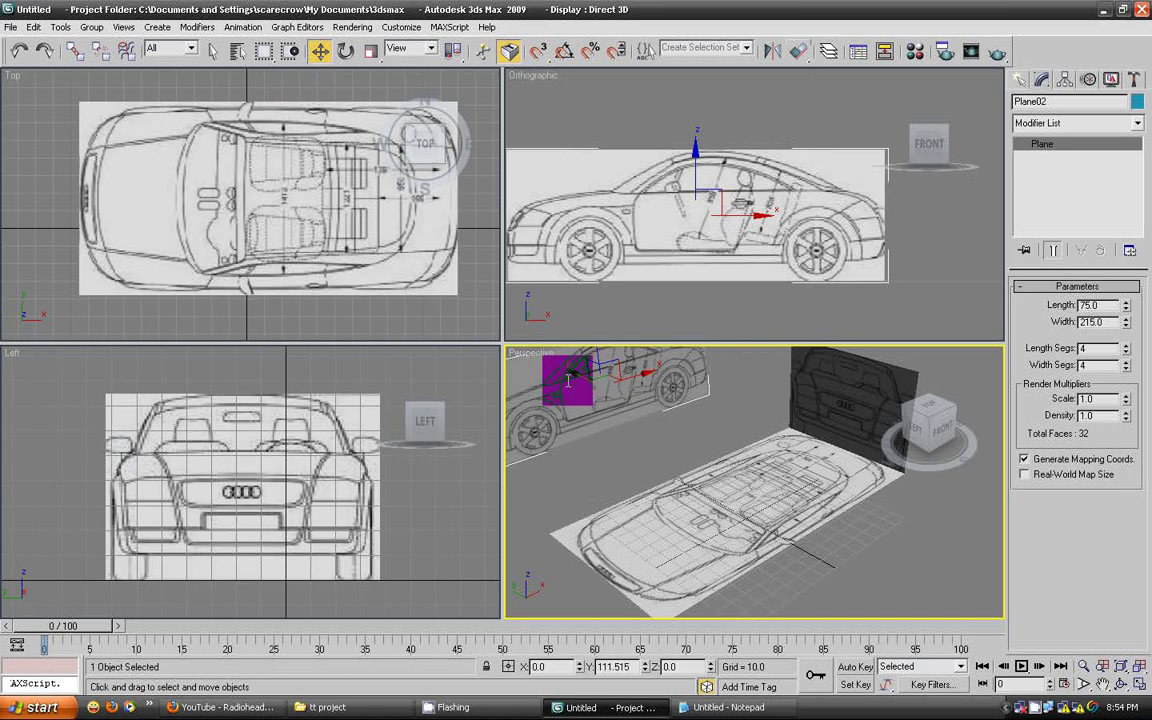
pyautogui.click(771, 540)
pyautogui.keyDown('alt'); pyautogui.moveTo(771, 540); pyautogui.dragTo(723, 446, button='middle'); pyautogui.keyUp('alt')
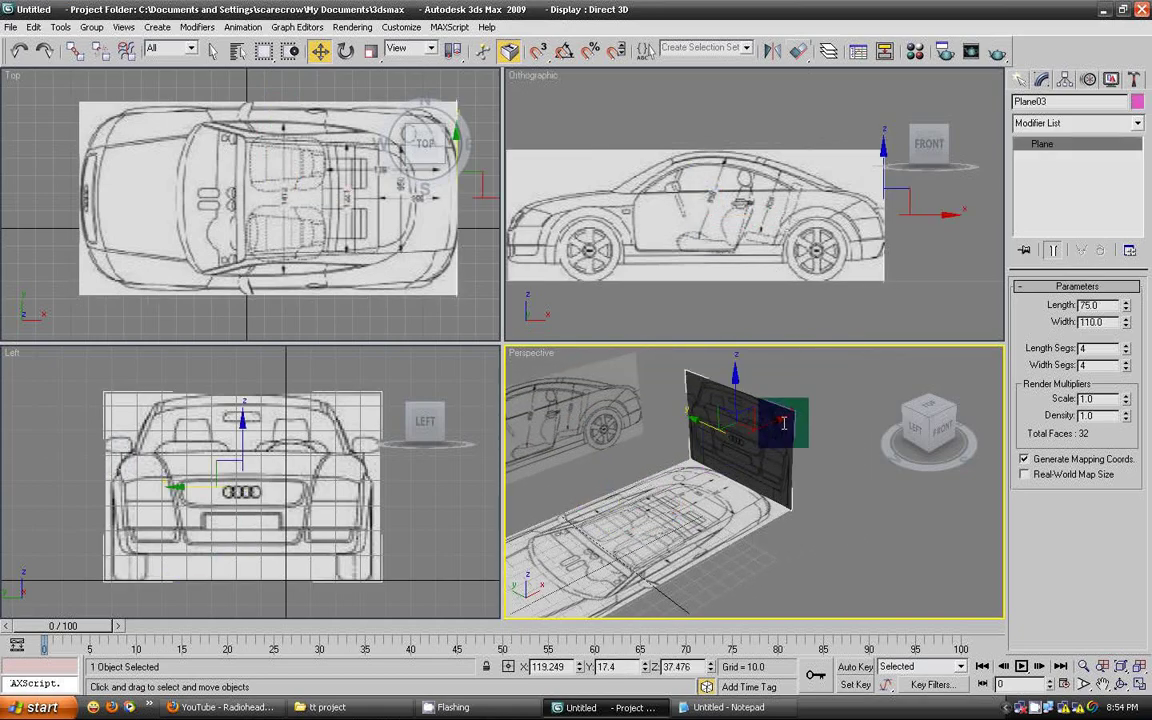
pyautogui.moveTo(723, 446); pyautogui.dragTo(800, 410)
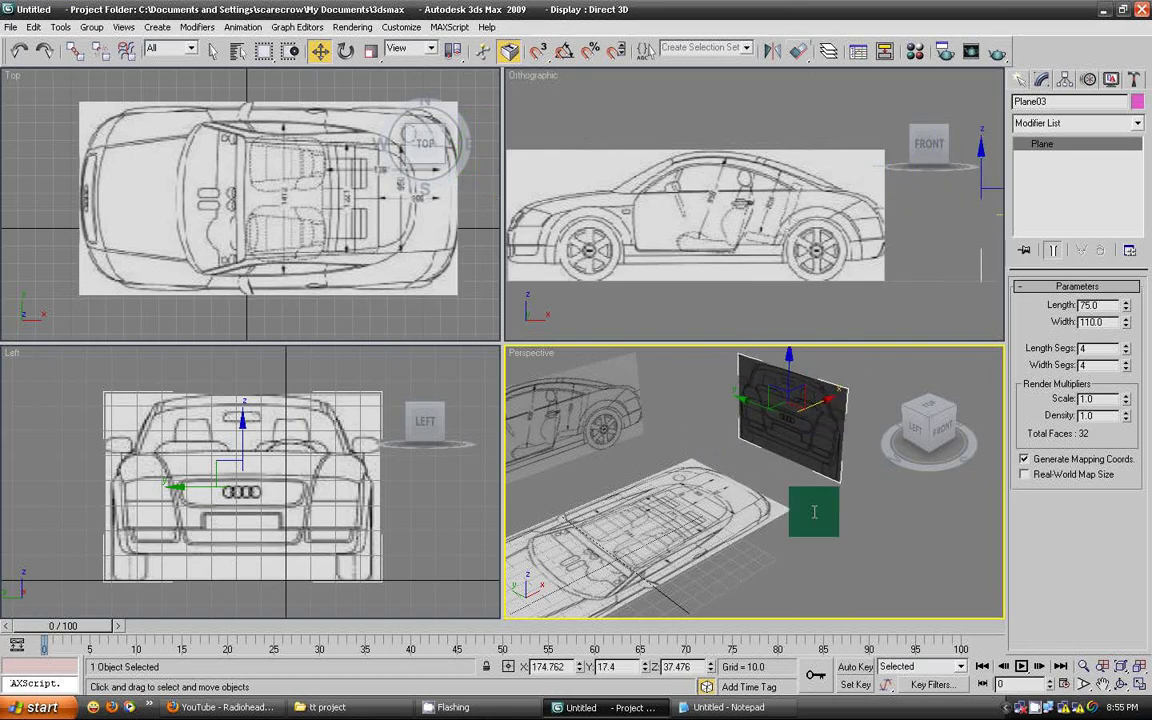
# Deselect the front-view plane and bring the Notepad window to the front.
pyautogui.click(818, 578)
pyautogui.scroll(-3, 914, 494)
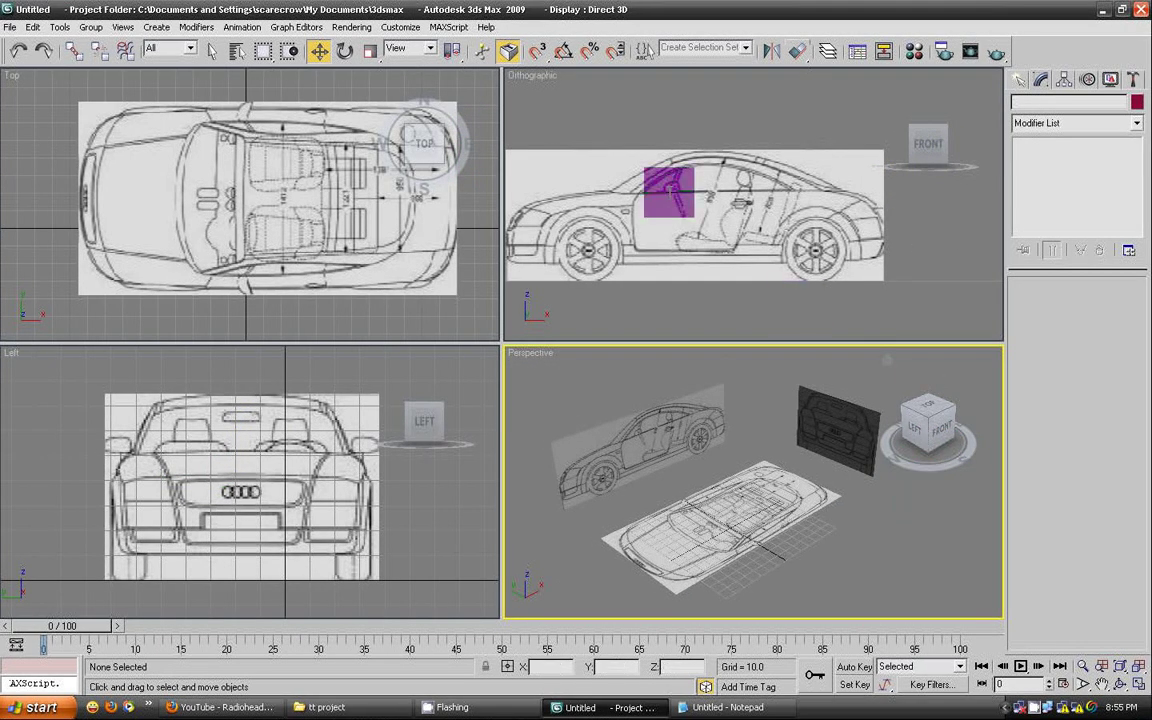
pyautogui.click(737, 710)
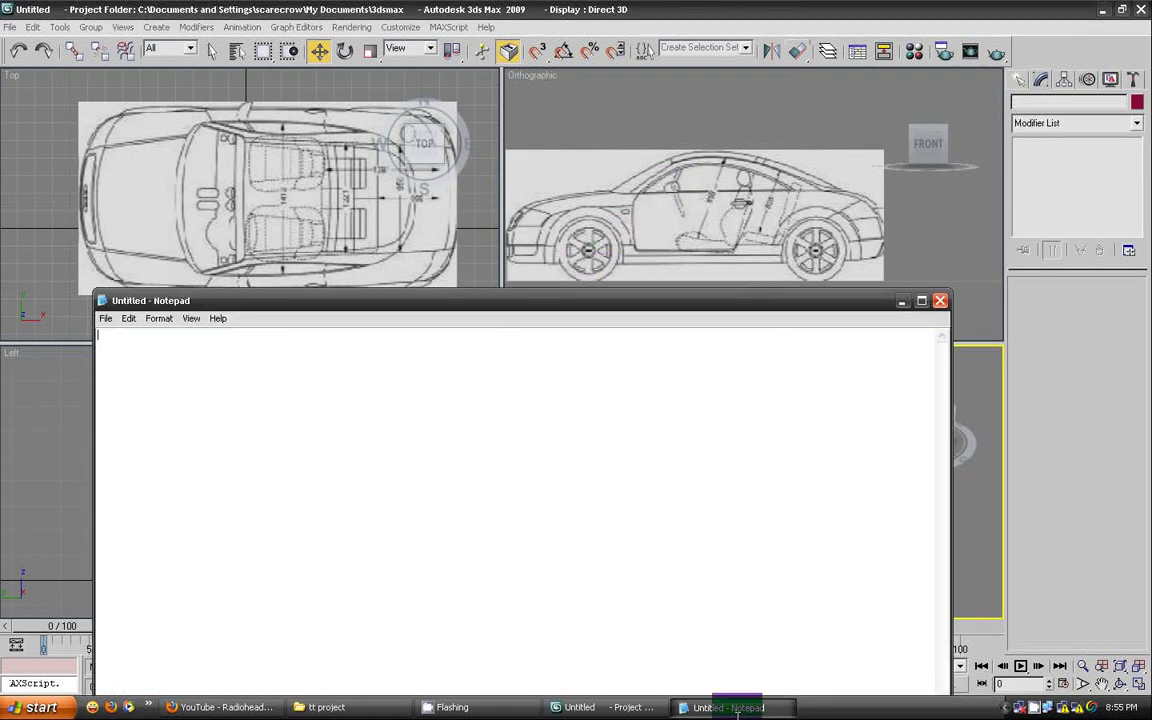